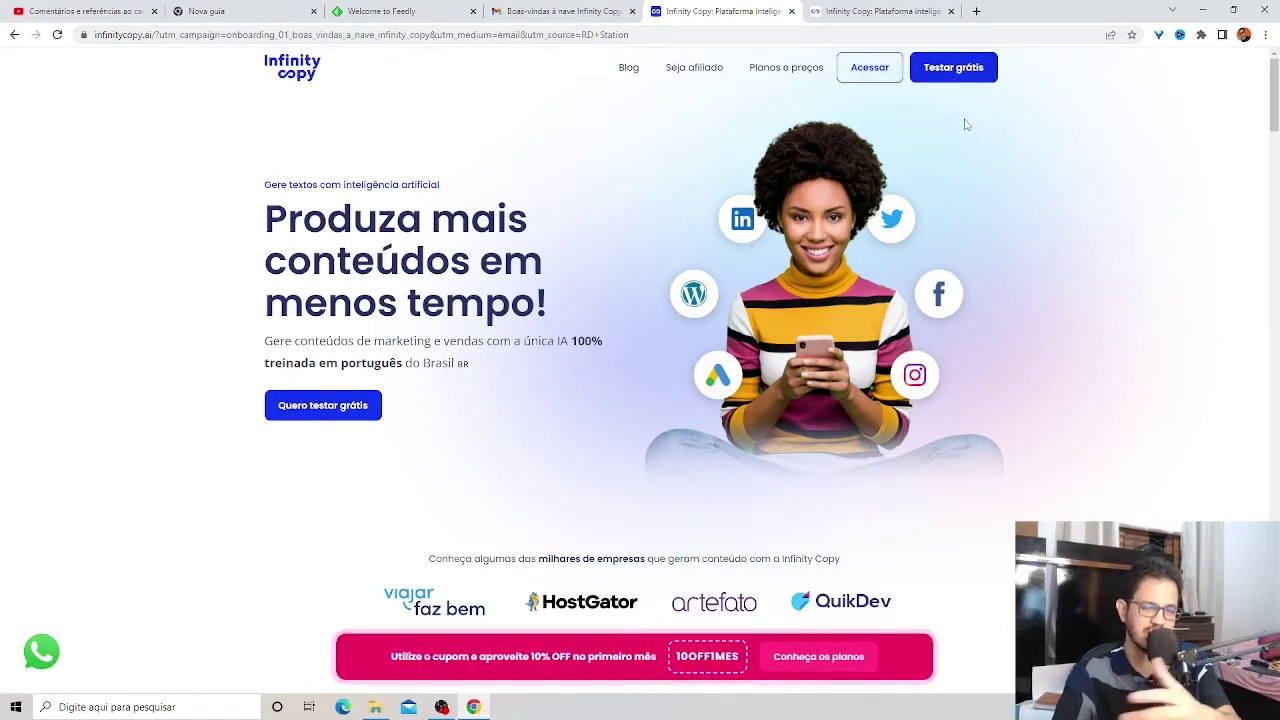
Step: Switch to the Infinity Copy web app and open the "Ideias de vídeos do YouTube" model from the social media templates
left_click(860, 10)
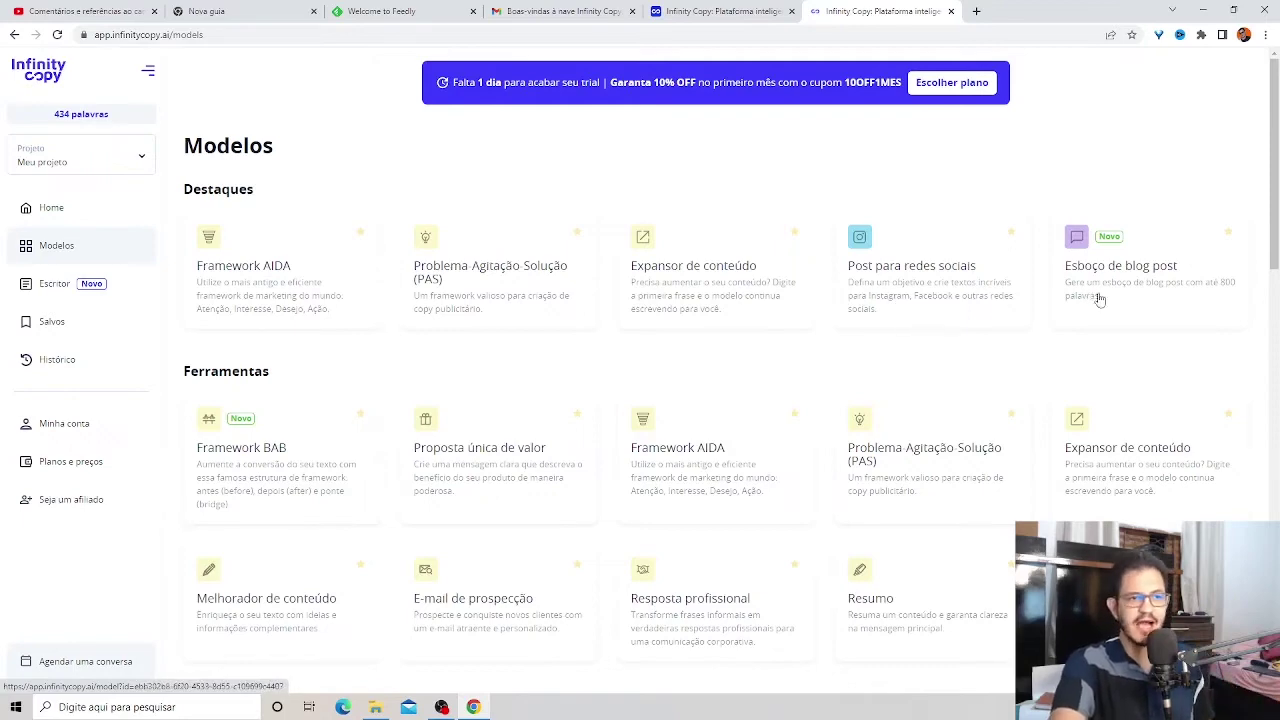
scroll(455, 465, "down", 2)
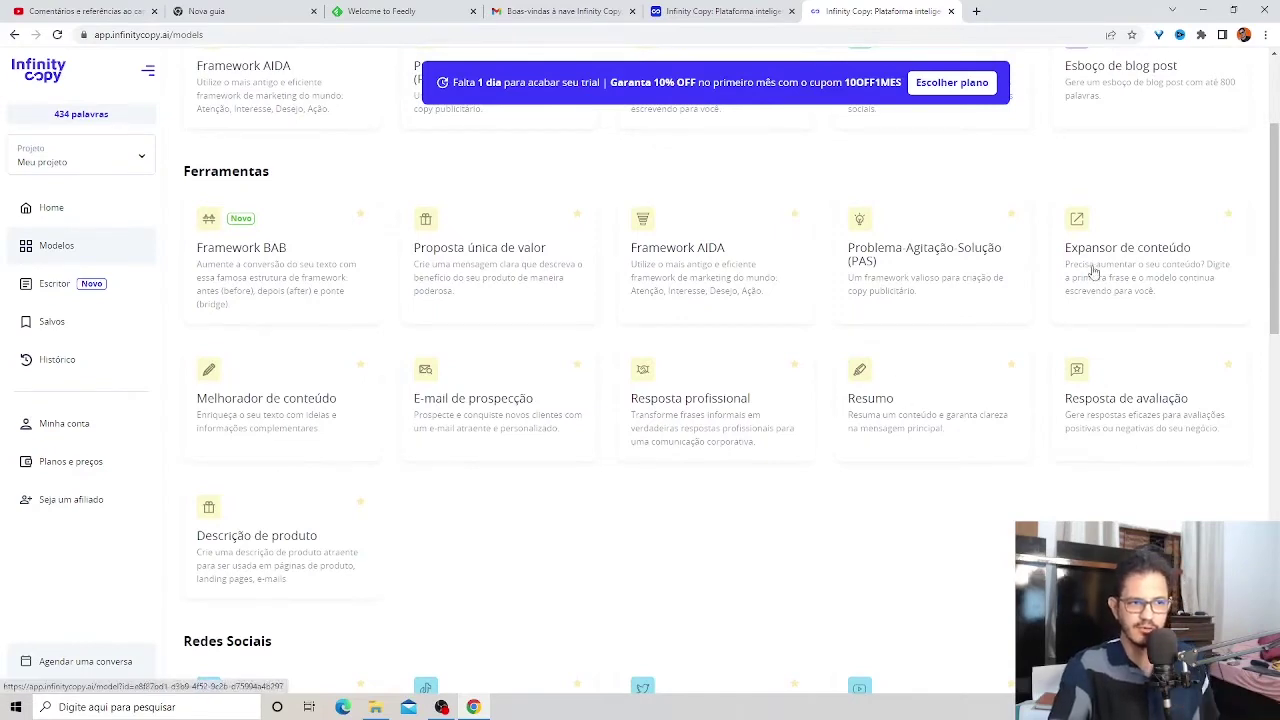
scroll(1078, 301, "down", 2)
scroll(1078, 301, "down", 4)
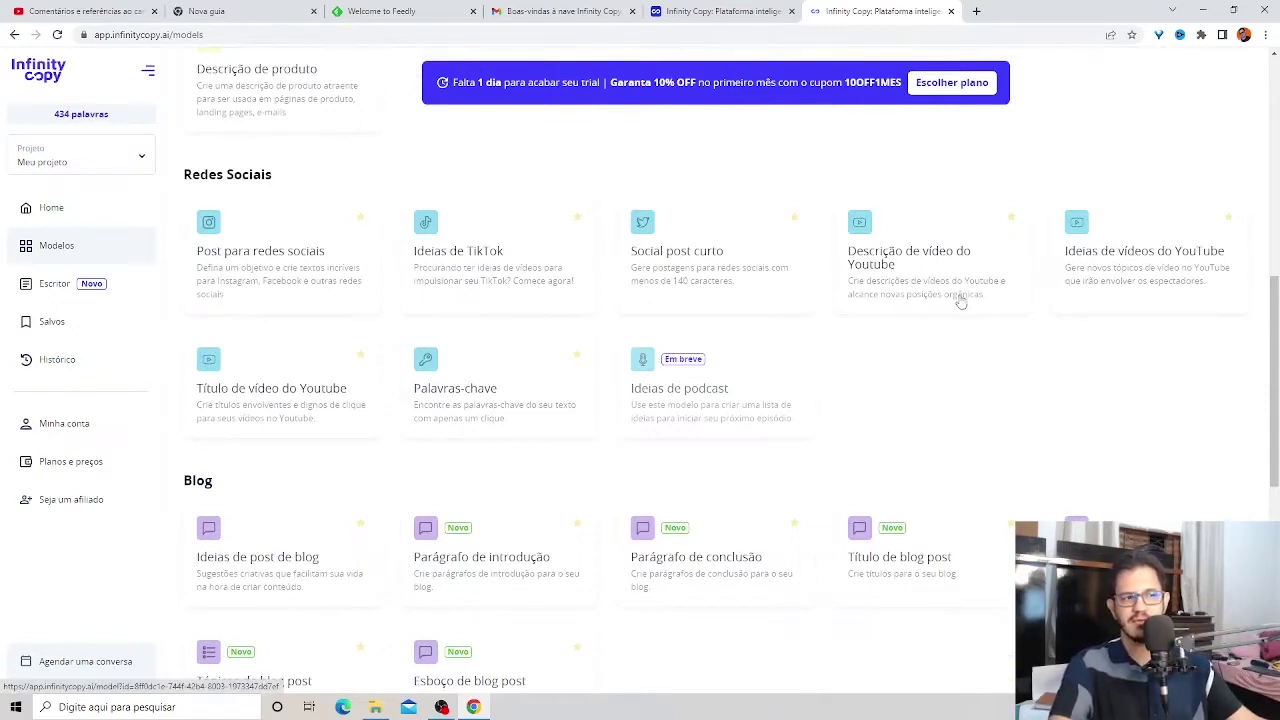
left_click(1110, 252)
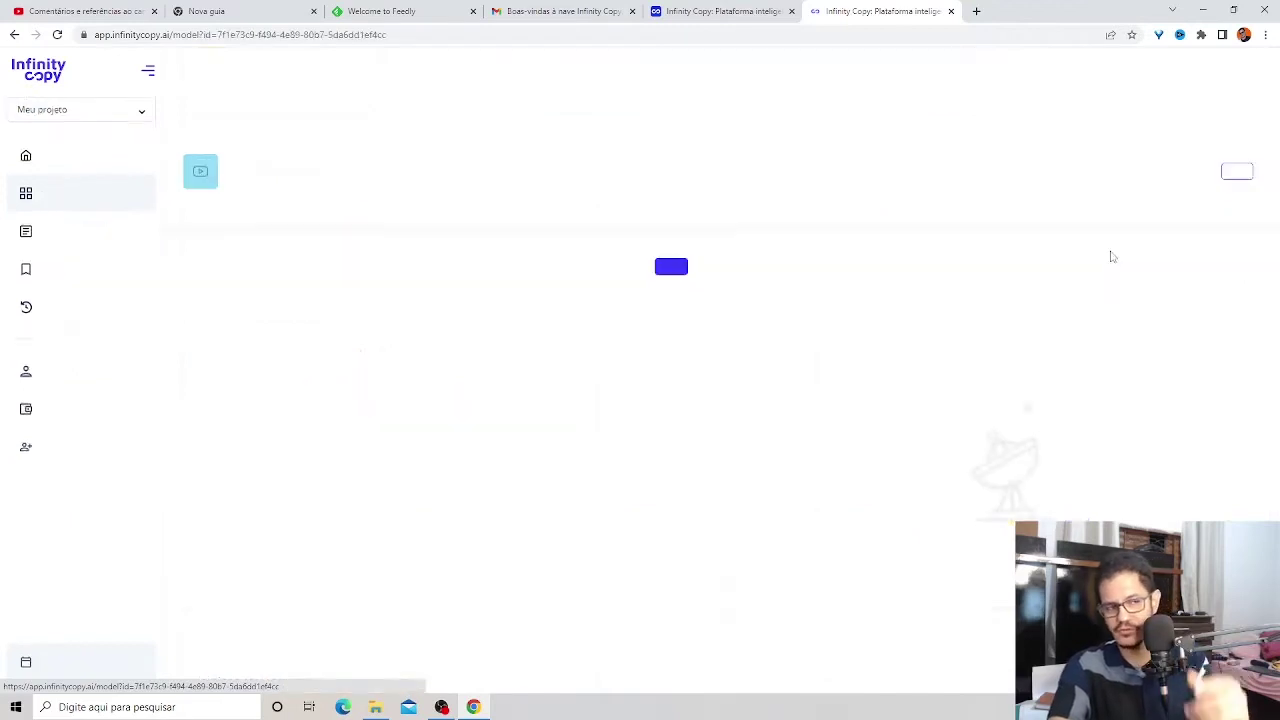
Step: Enter "Músico Profissional" as the product name for the YouTube video ideas
left_click(446, 286)
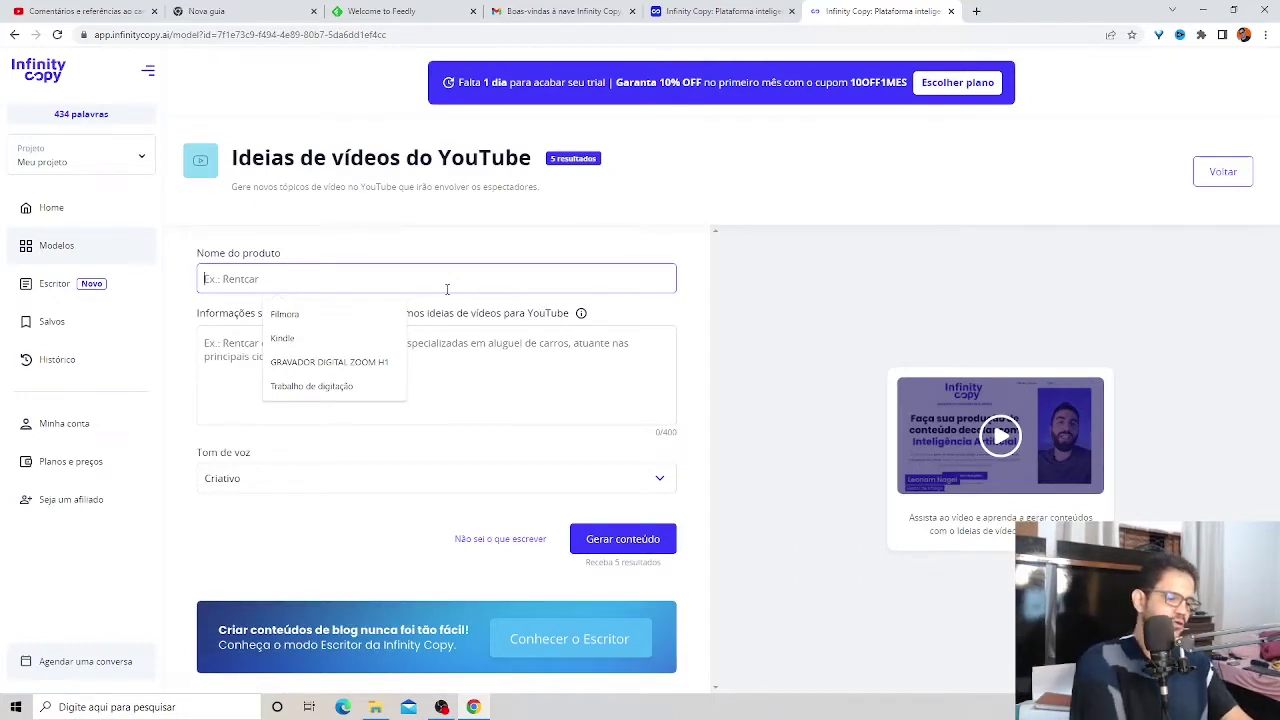
type("Músco")
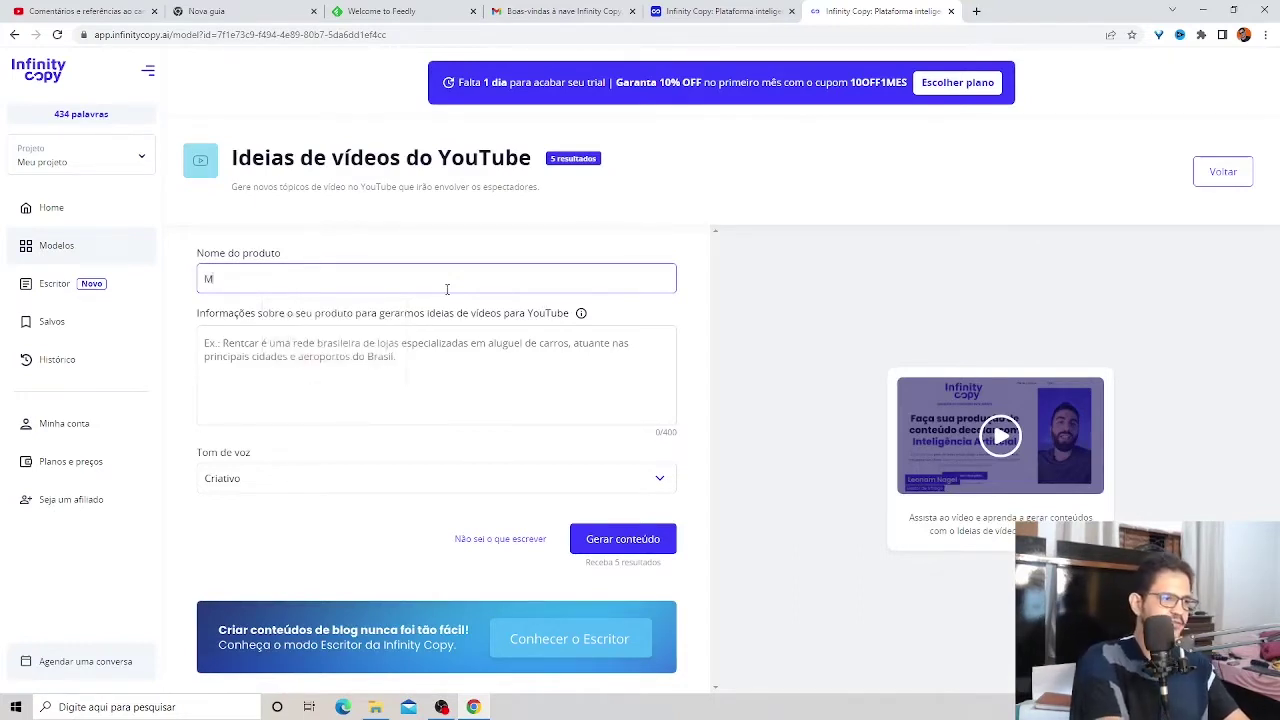
key("BackSpace")
key("BackSpace")
key("BackSpace")
type("ico Profissional")
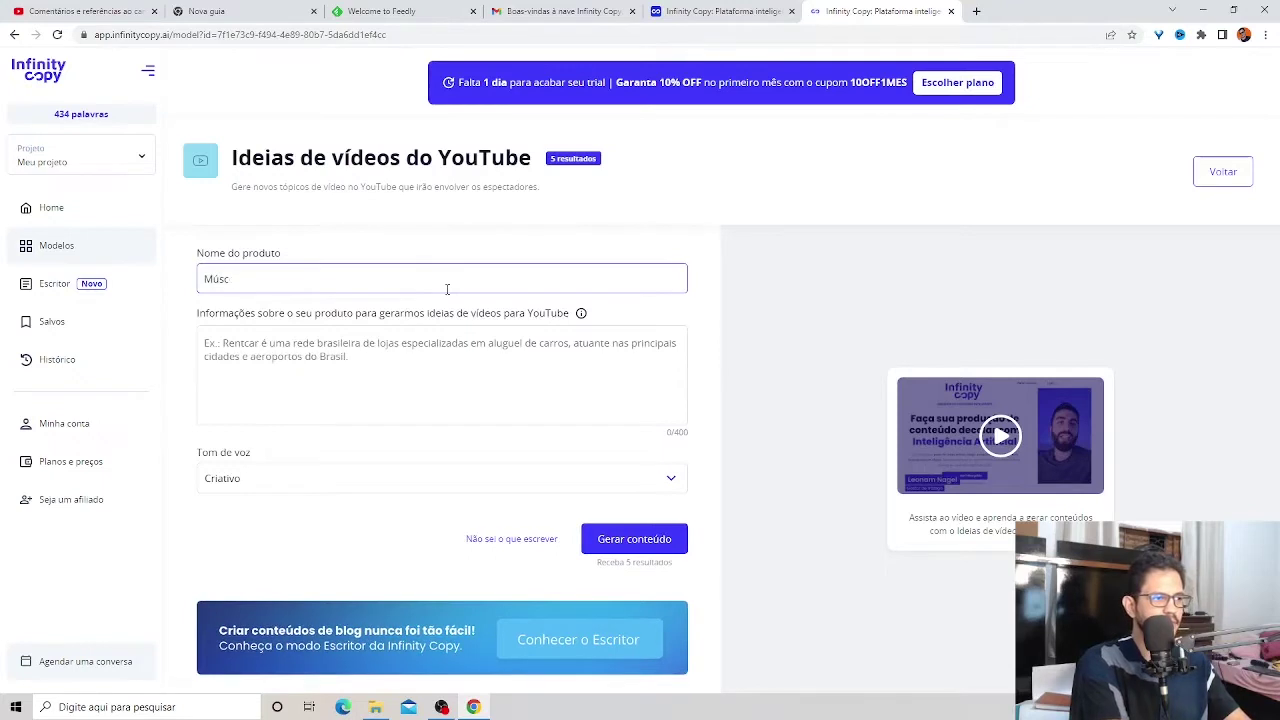
key("Return")
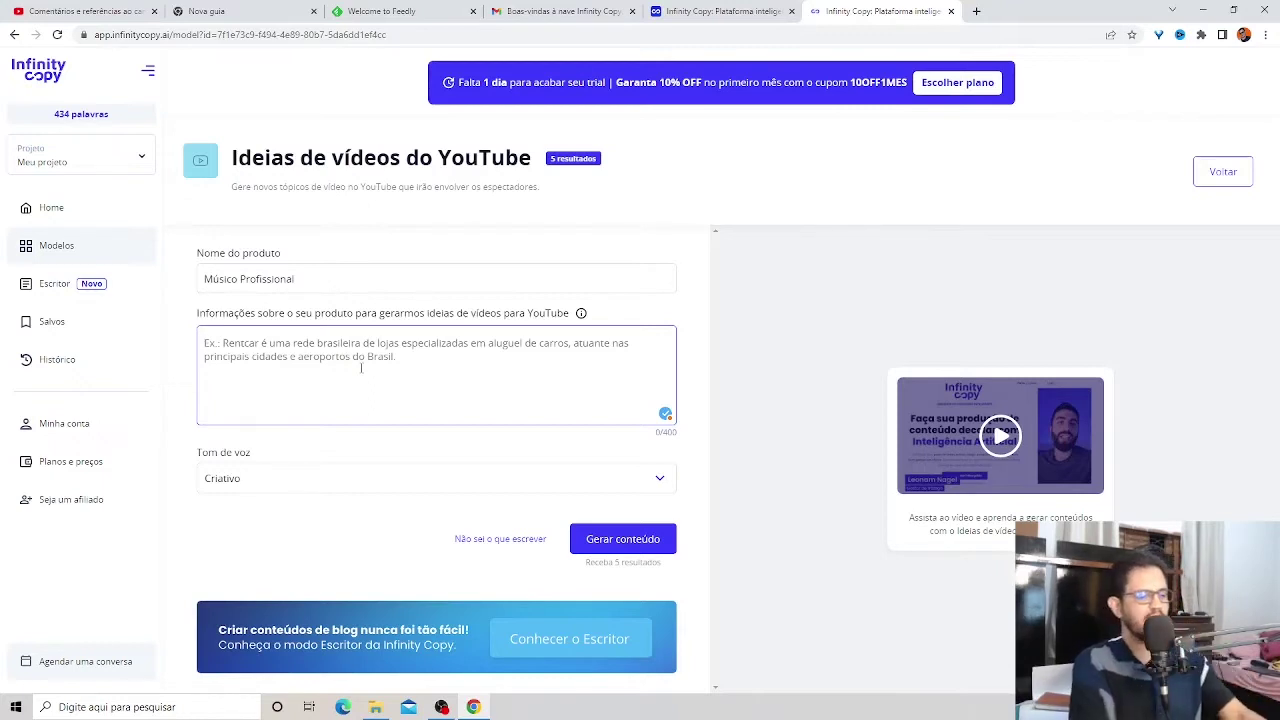
Step: Describe the product as "Como cantar no Youtube, como afinar a voz, toque de violão, musicas sertanejas.como ser cantor bom, como melhorar a voz"
type("Co")
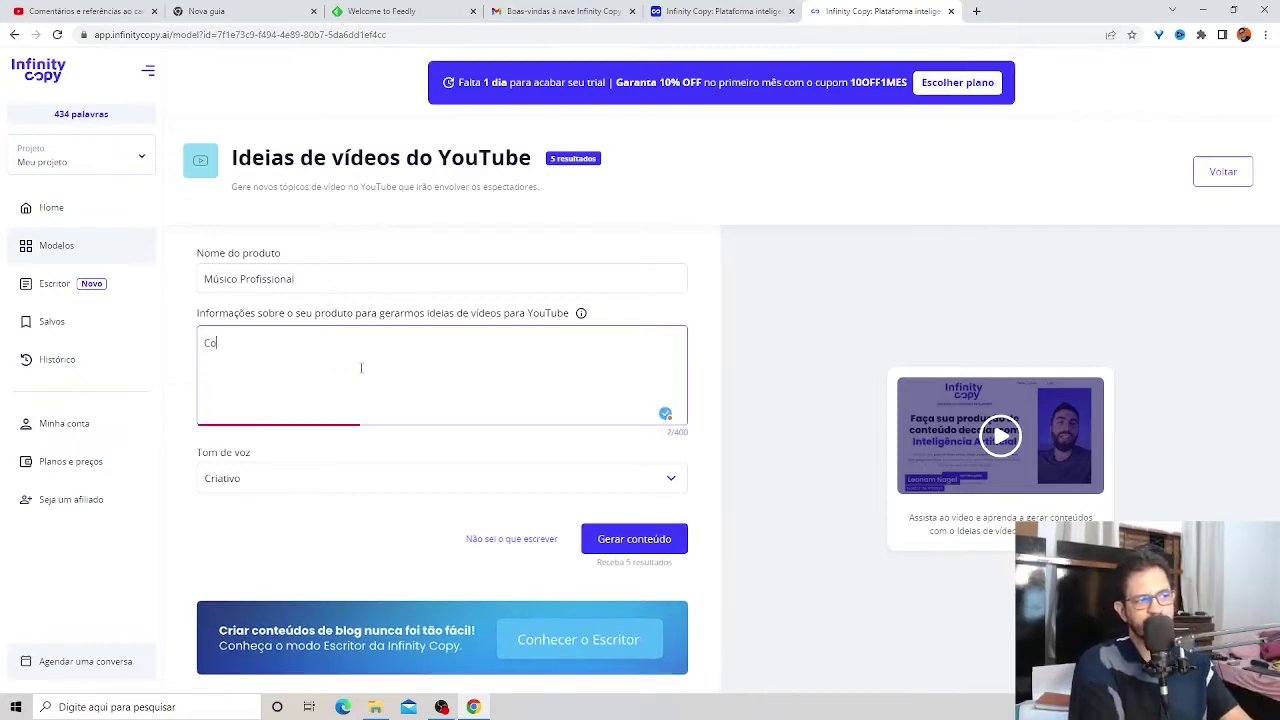
type("mo cantar ")
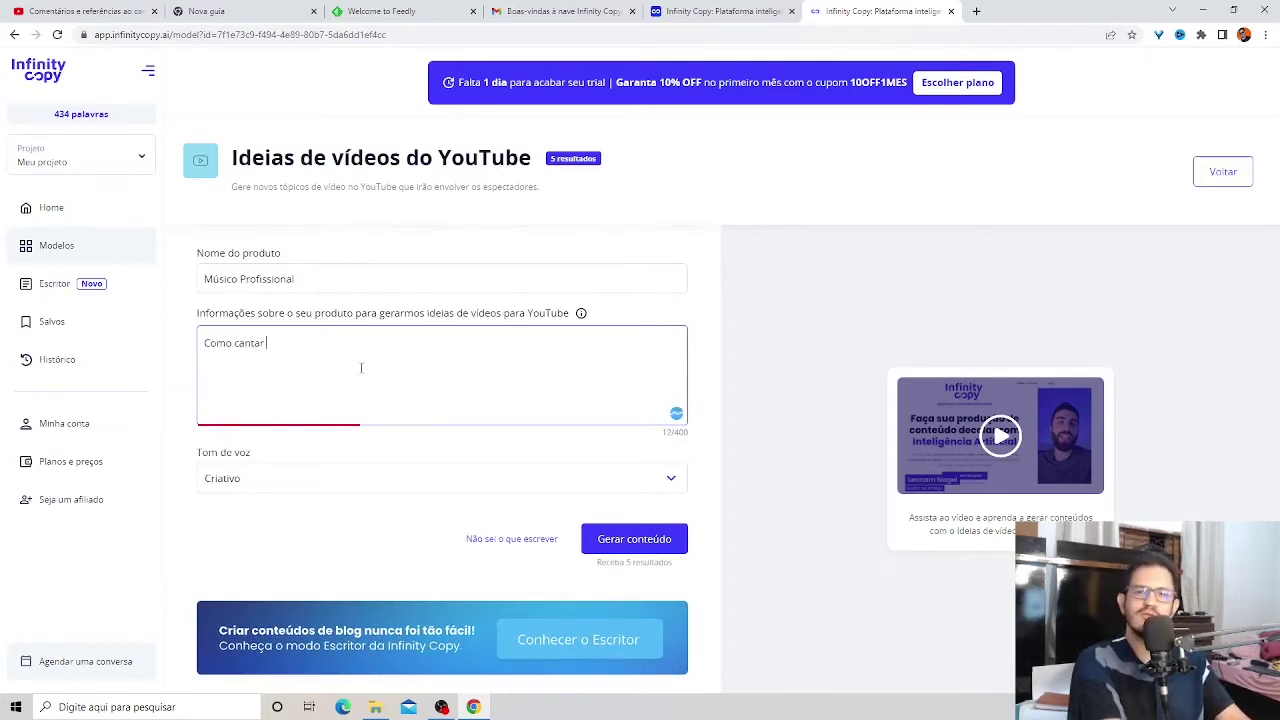
type("no Youtube, como ")
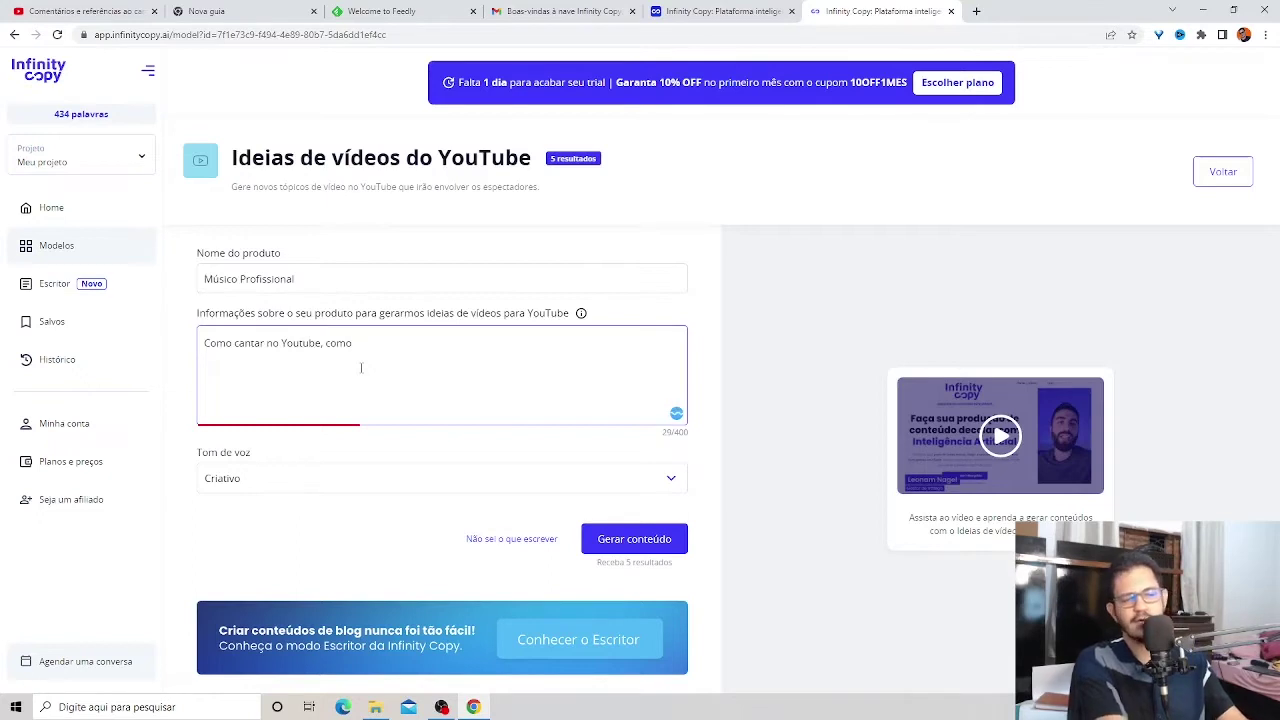
type("afinar a ")
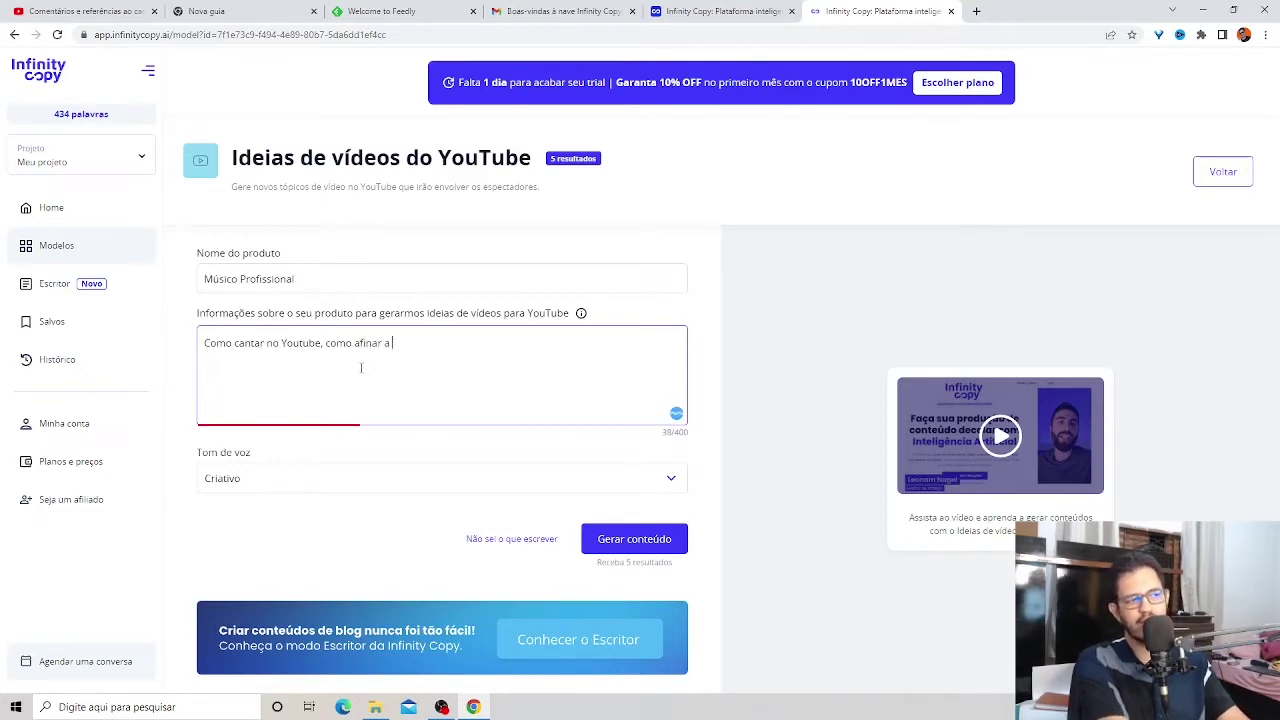
type("voz, ")
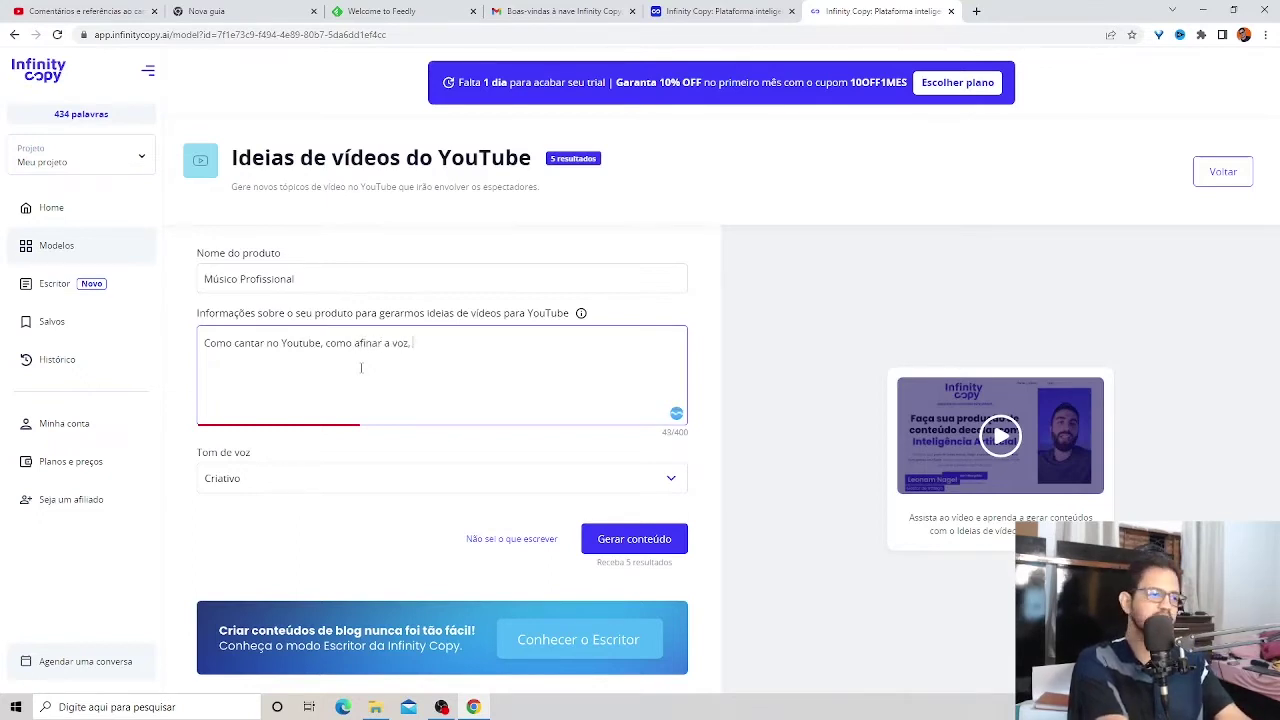
type("toque de v")
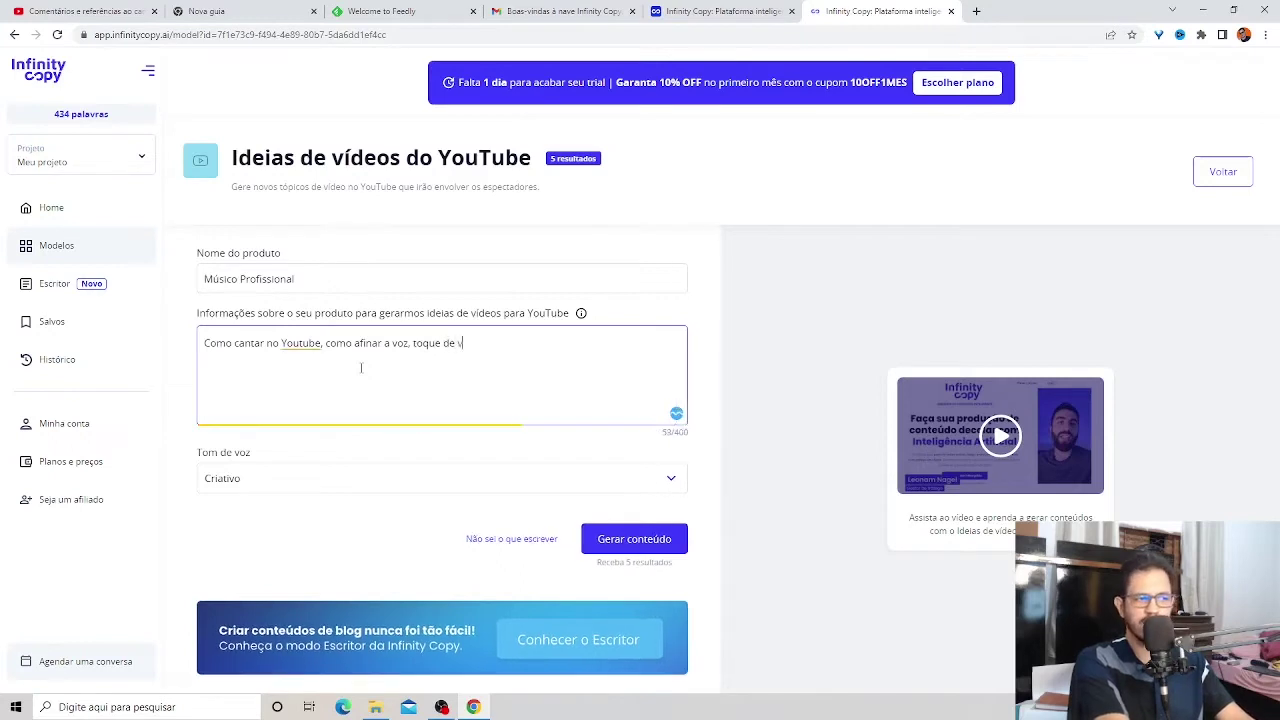
type("iolão, mu")
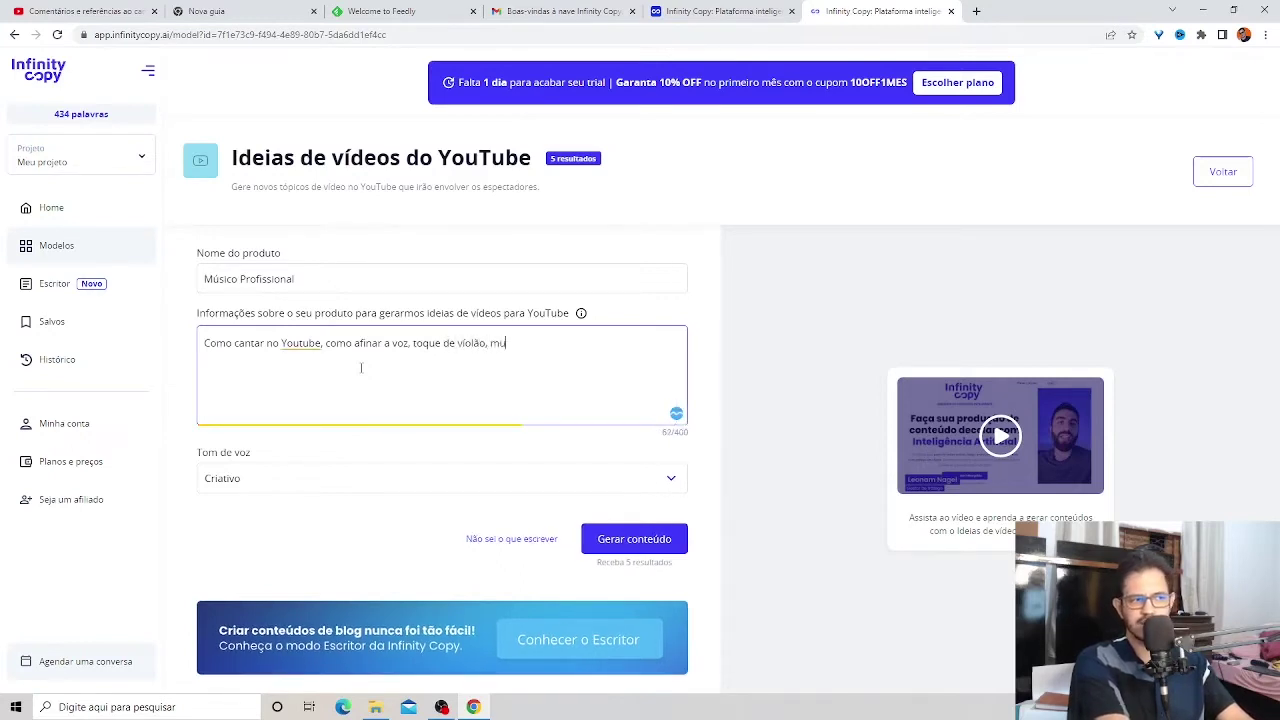
type("sicas ")
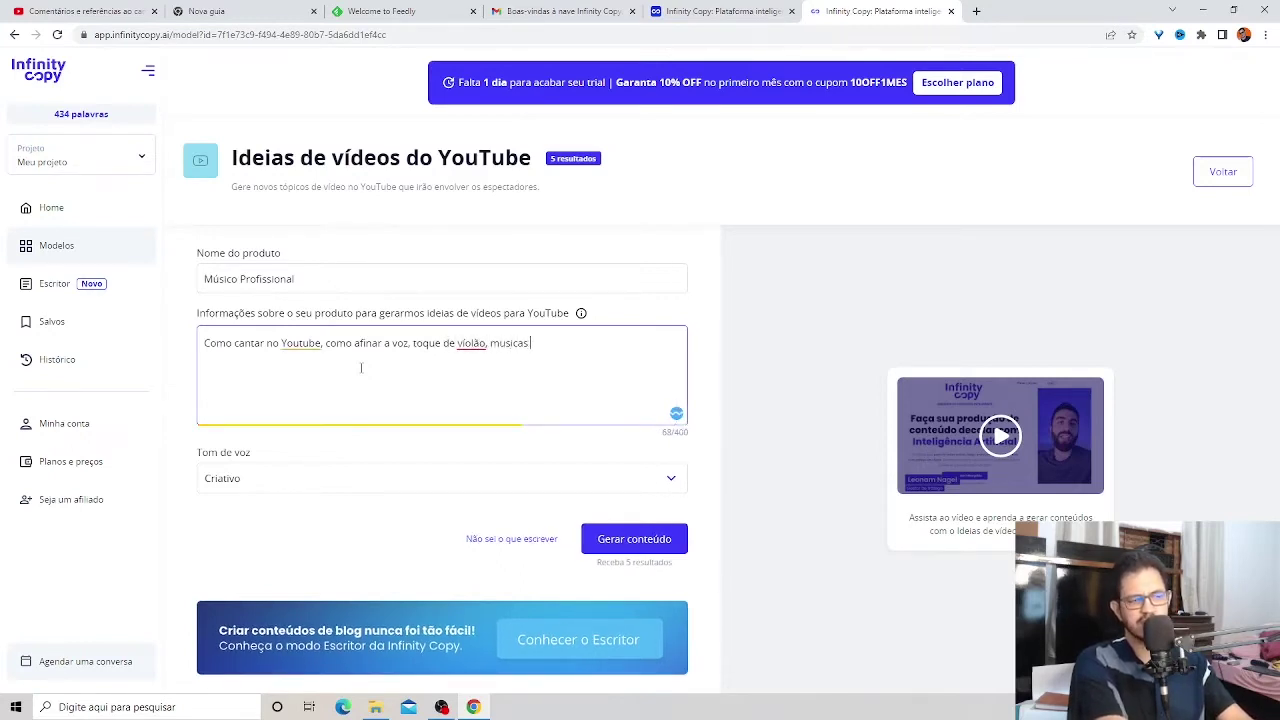
type("sertanejas")
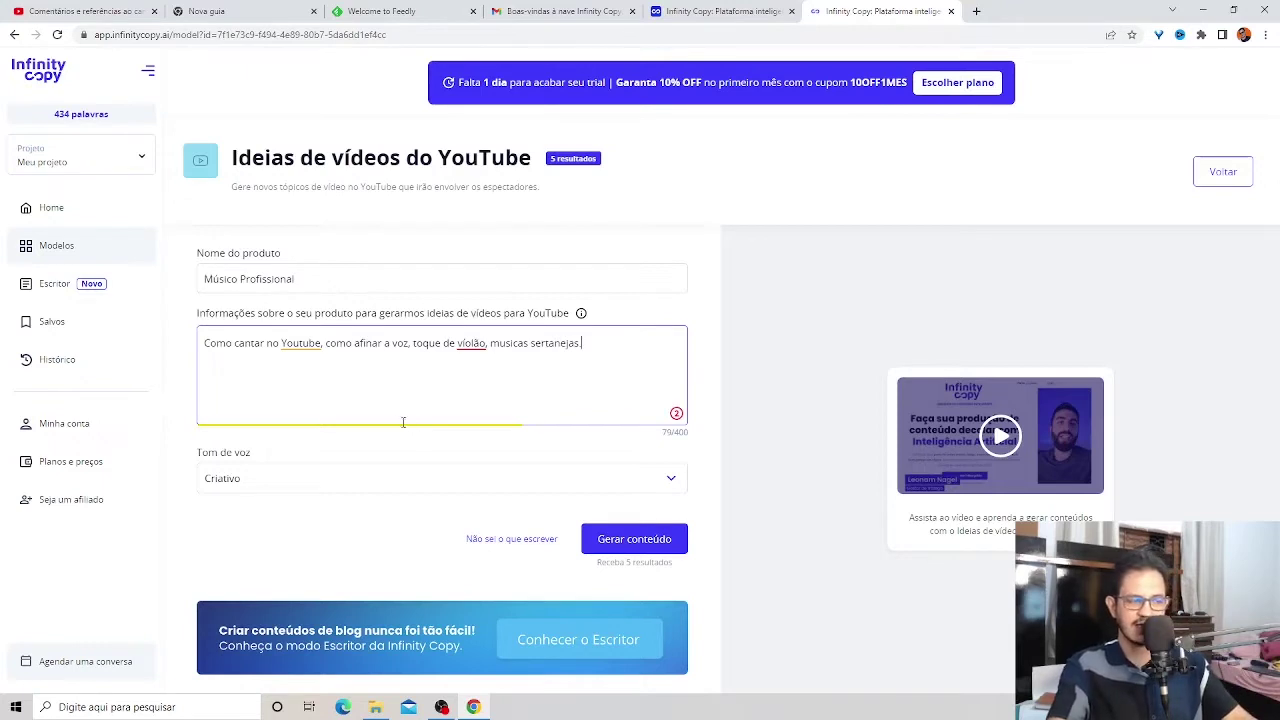
type(".co")
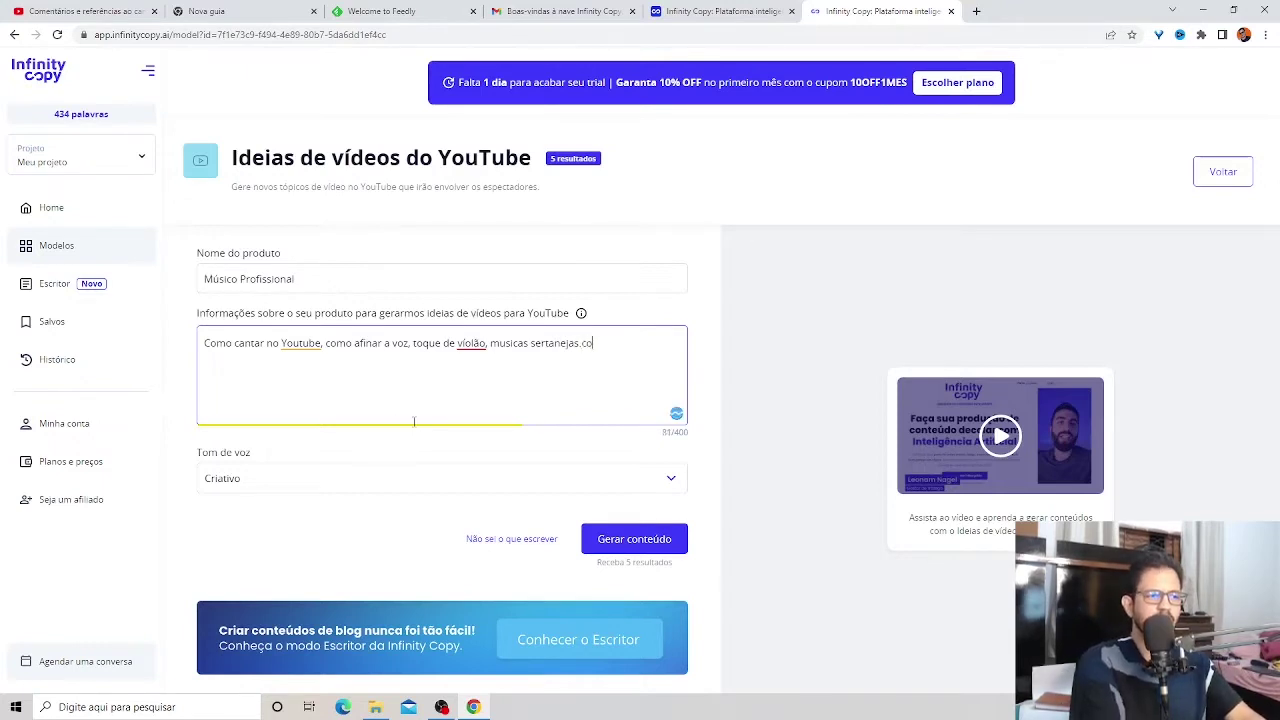
type("mo ser cantor ")
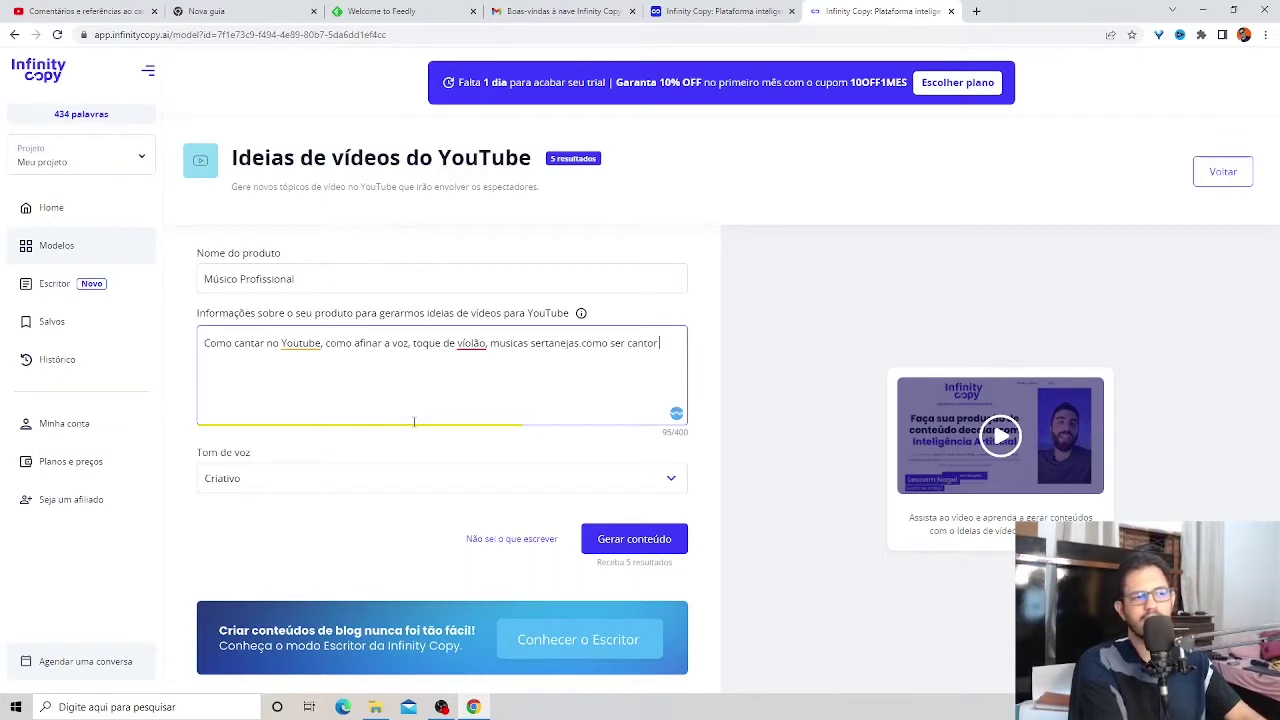
type("pbom, como m")
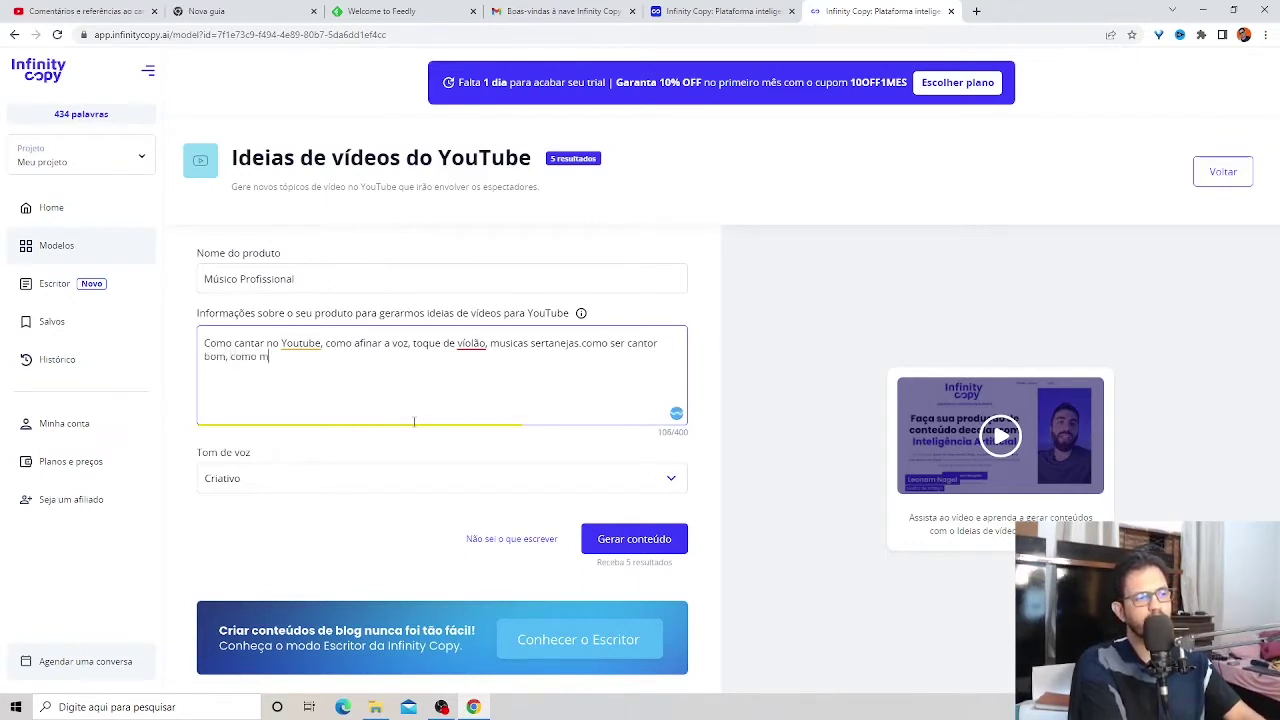
type("elhorar a voz")
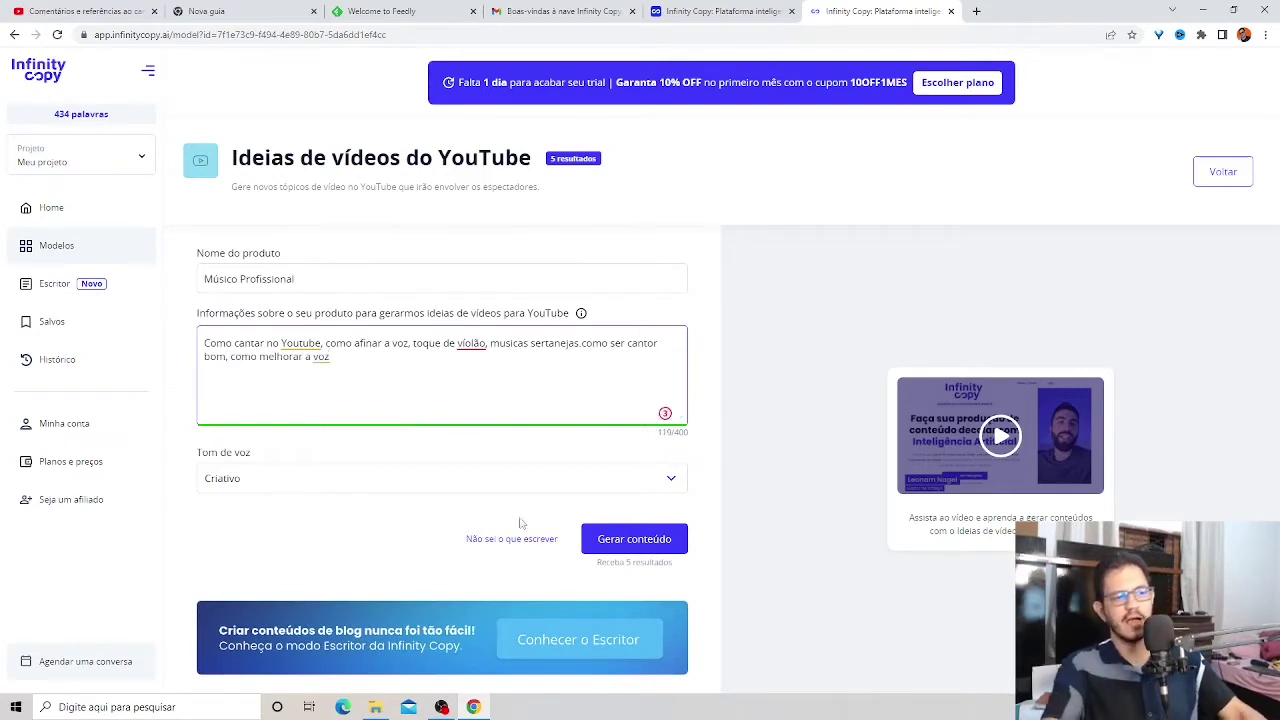
Step: Set the tone of voice to Informal and generate the YouTube video ideas
left_click(253, 485)
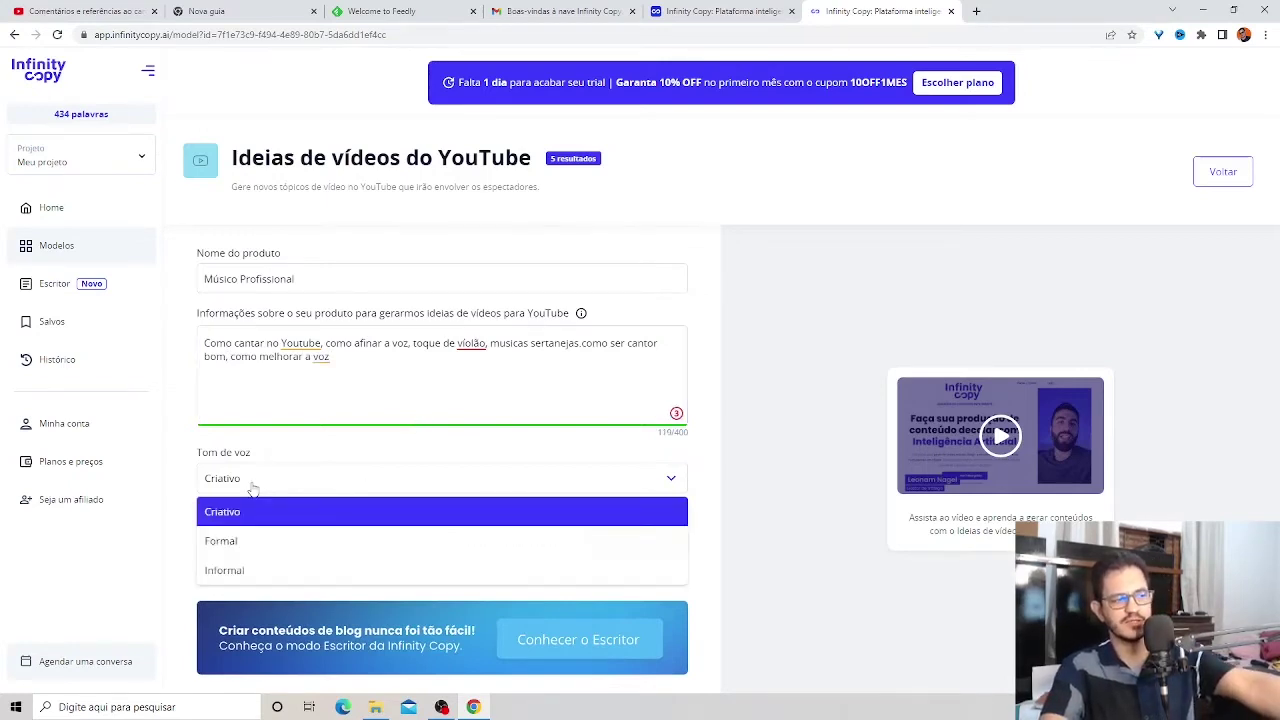
left_click(239, 570)
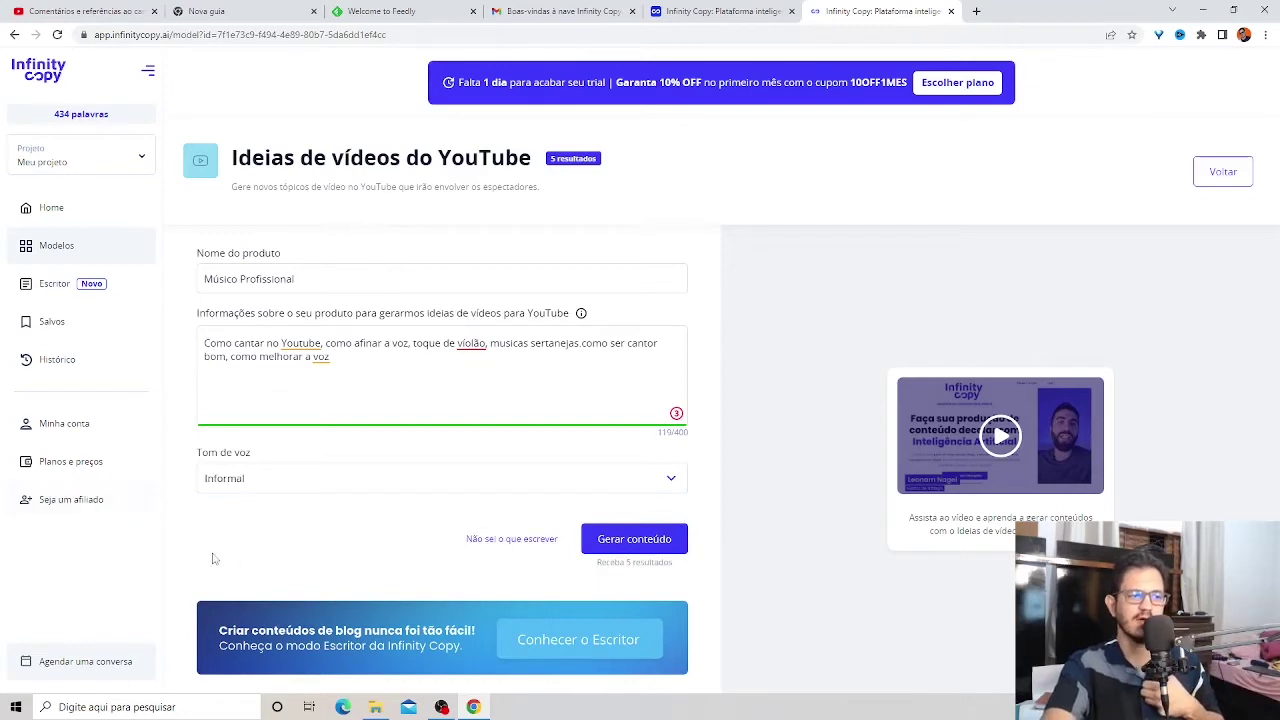
left_click(651, 555)
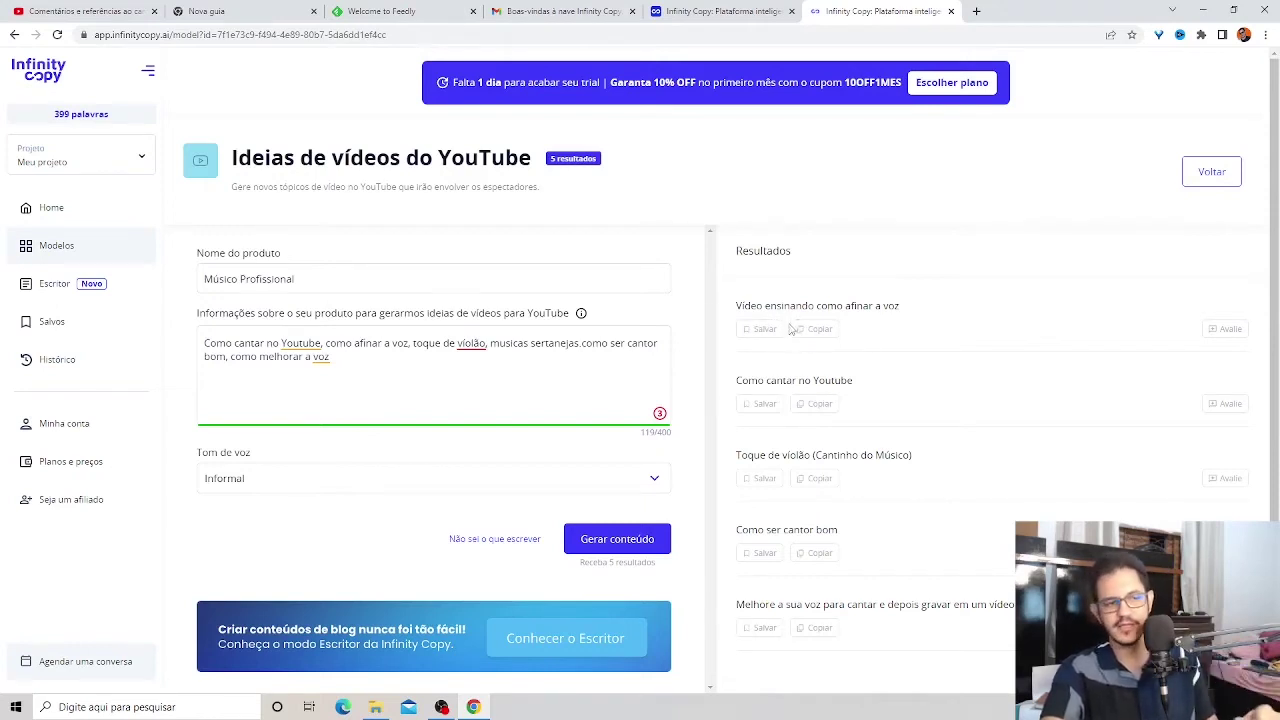
Step: Generate another batch of video ideas from the same product details and highlight the end of the first idea
scroll(790, 335, "down", 1)
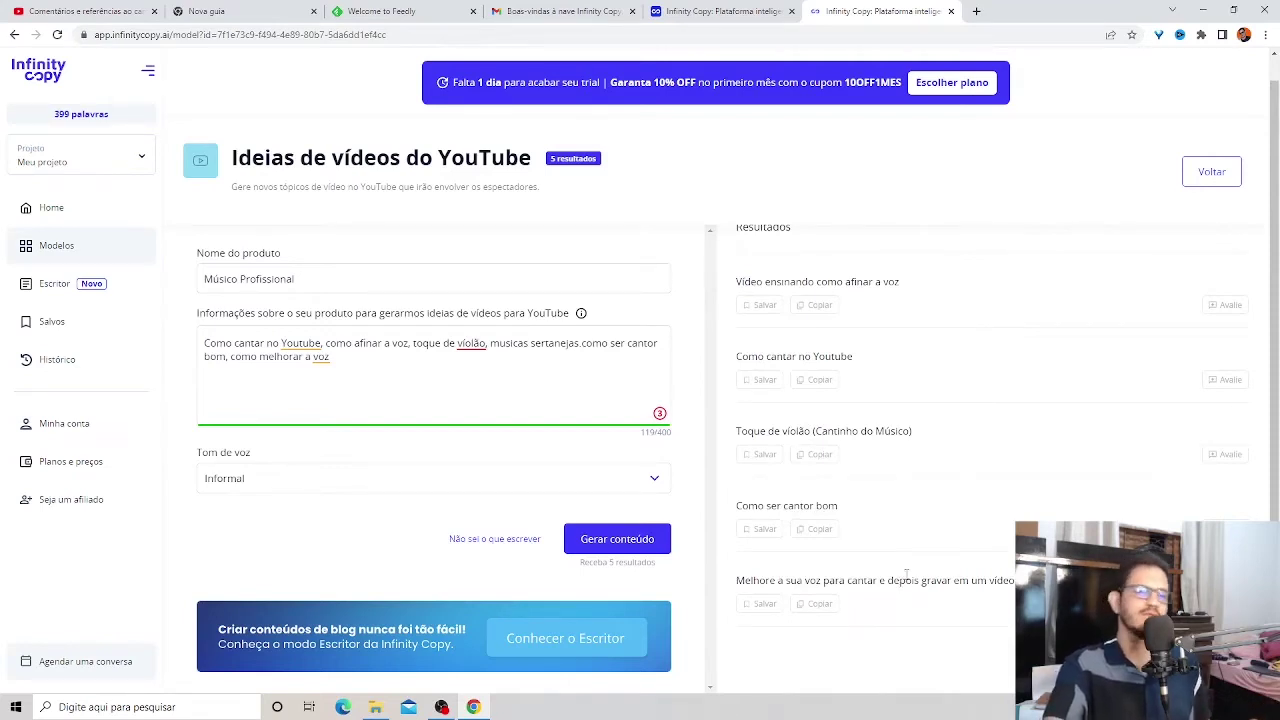
left_click(619, 548)
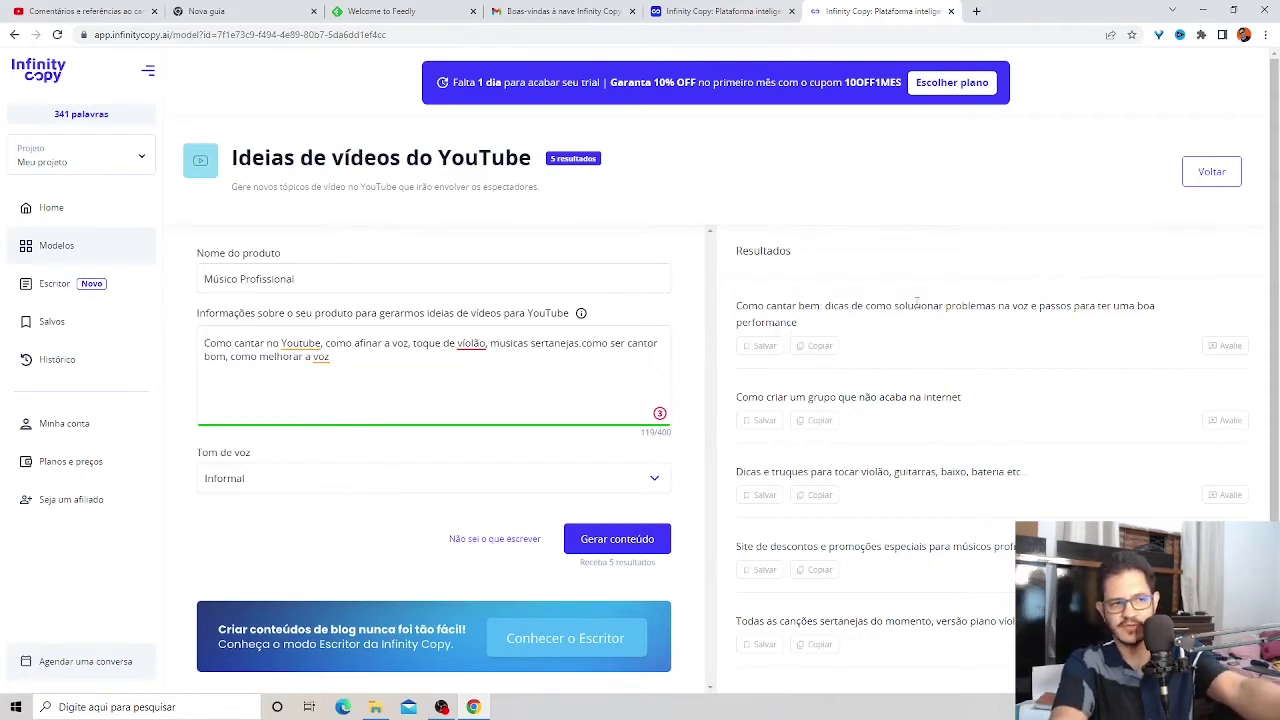
left_click_drag(1028, 306, 775, 338)
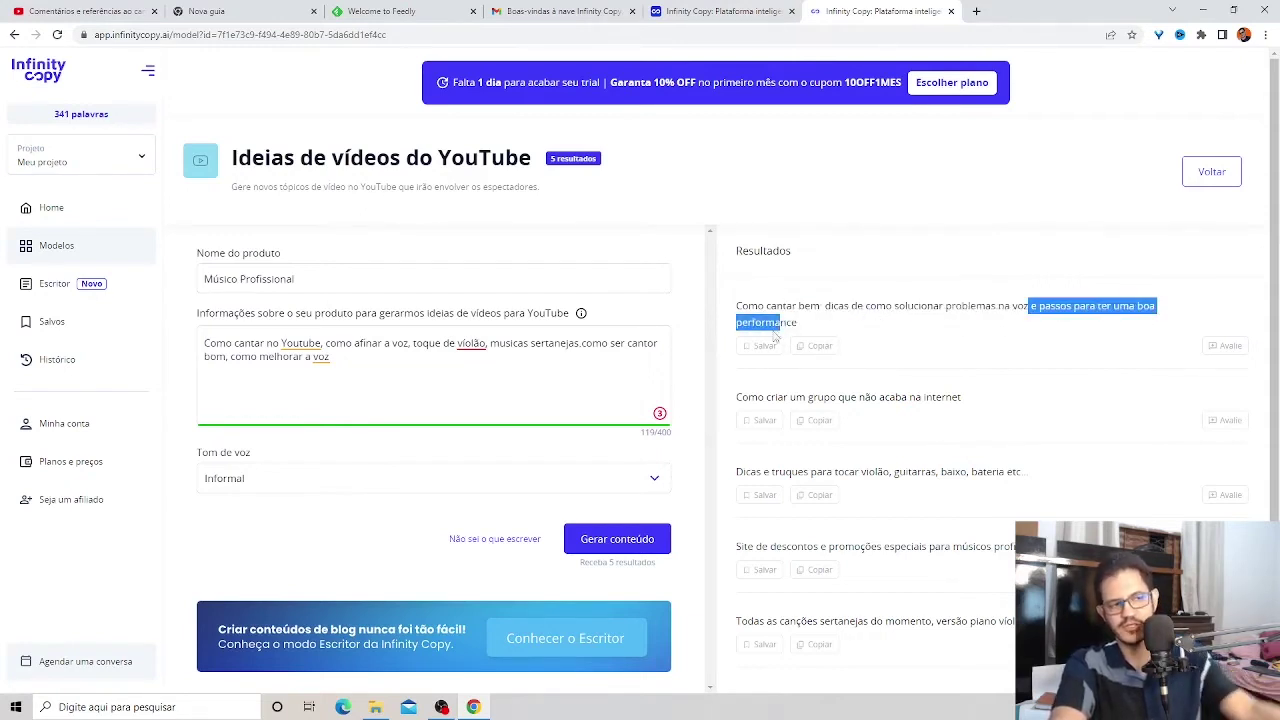
Step: Generate Framework AIDA copy for "Microfone HT 320 ShotGun", described as a shotgun condenser microphone for noisy places with incredible sound quality and a Santo Angelo cable
left_click(85, 250)
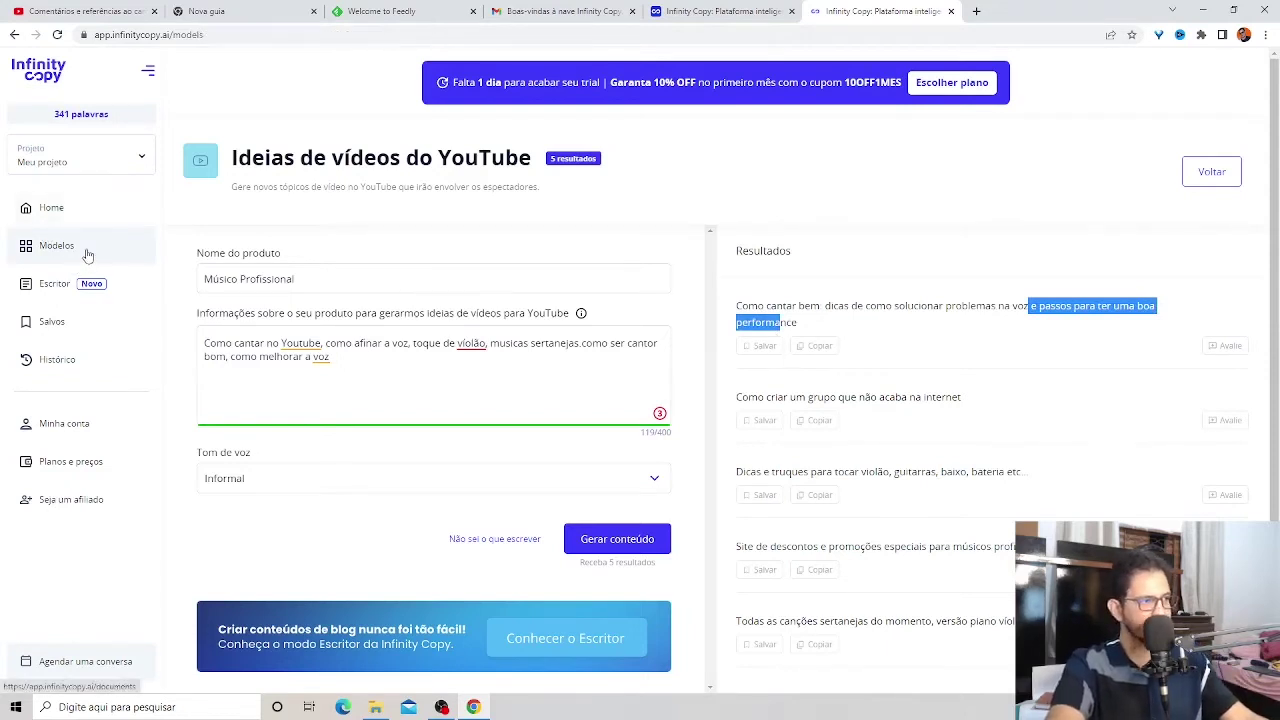
left_click(278, 288)
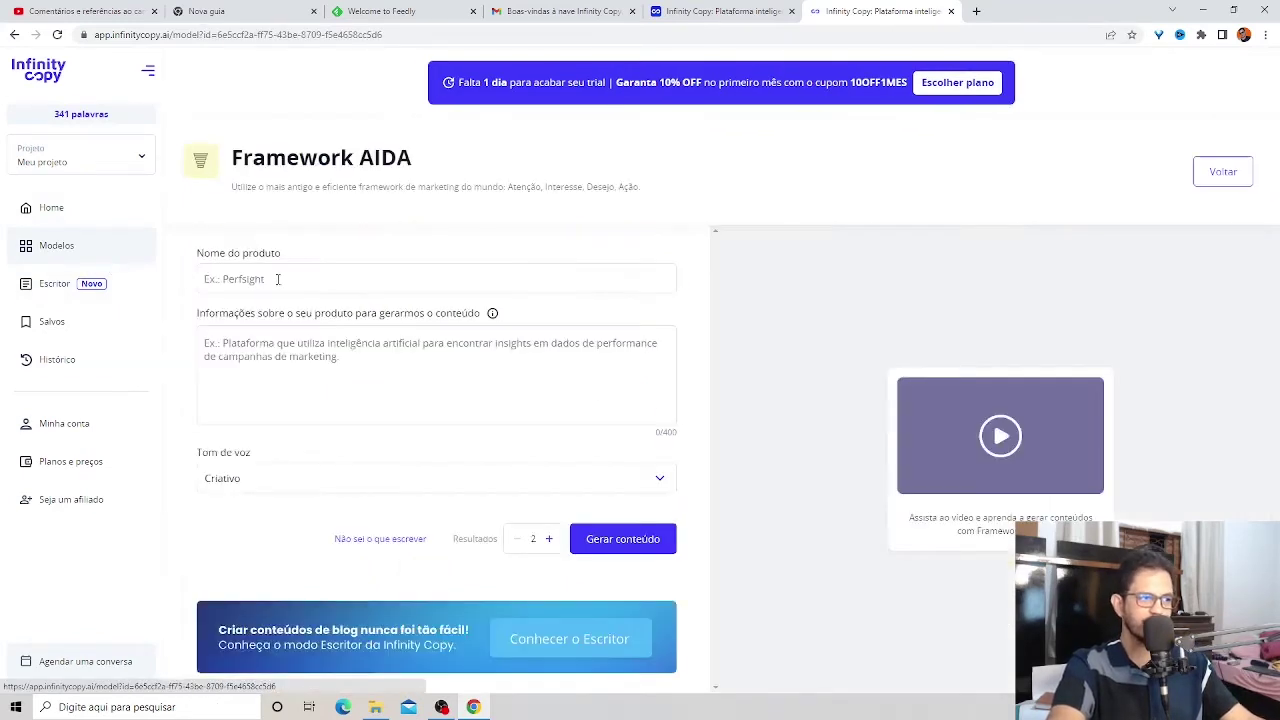
left_click(288, 282)
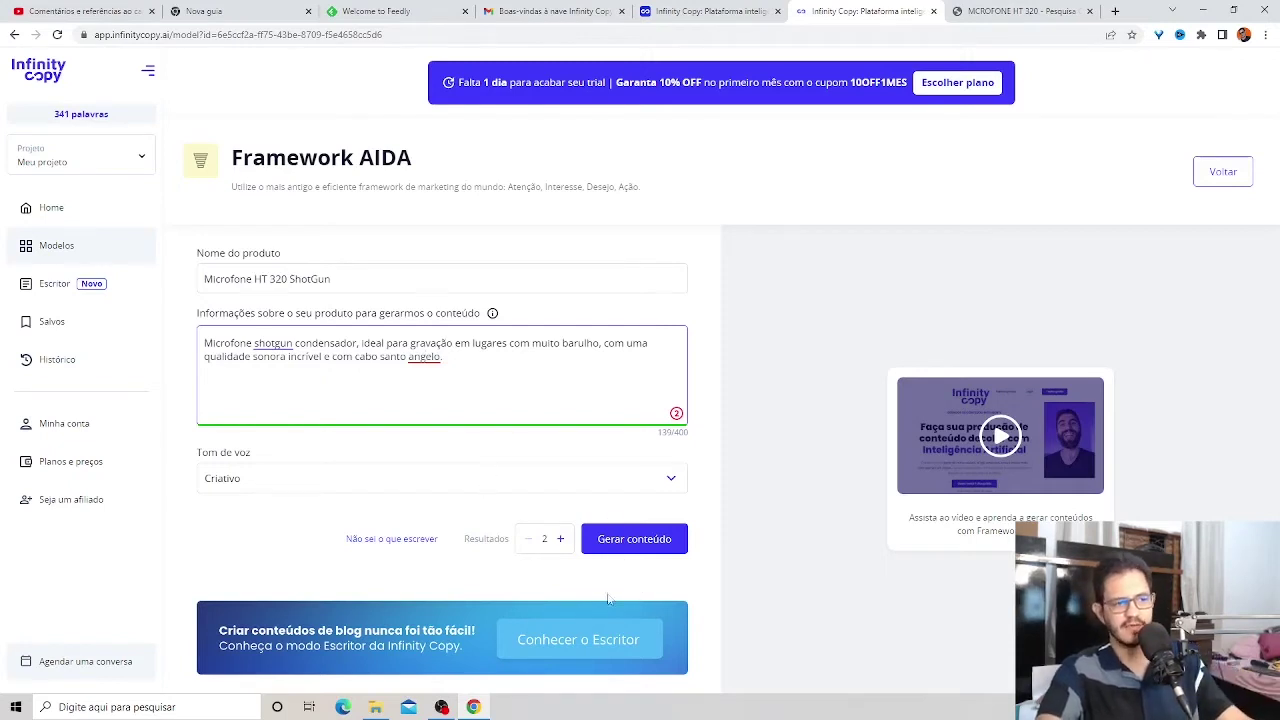
left_click(644, 549)
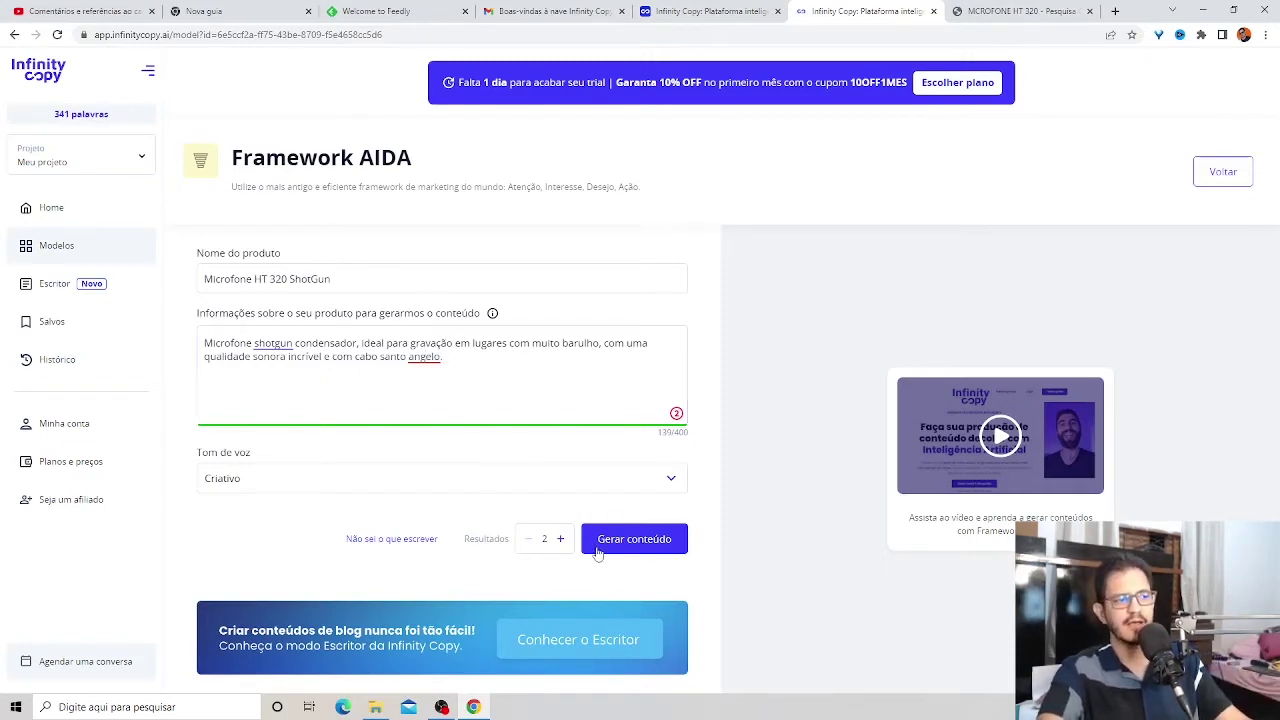
left_click(668, 545)
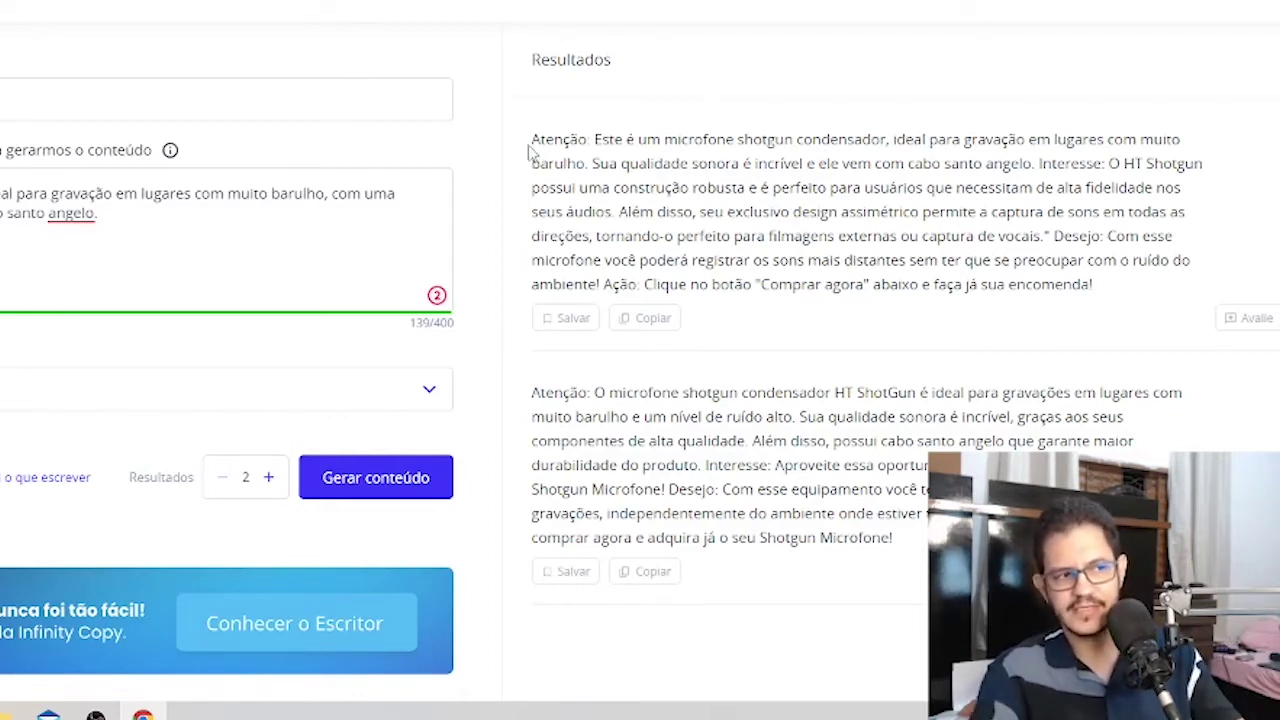
Step: Highlight the labels Atenção, Interesse, Desejo and Ação one after another in the first AIDA result
left_click_drag(531, 143, 597, 152)
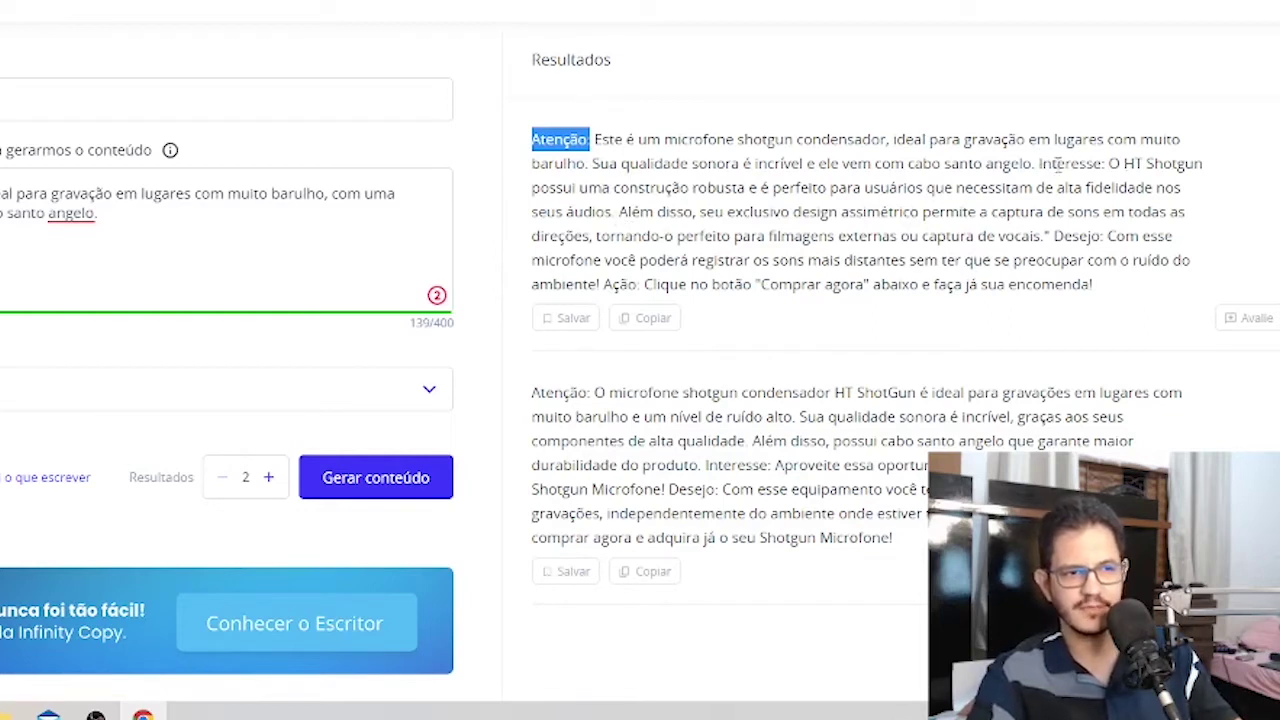
left_click_drag(1039, 164, 1104, 165)
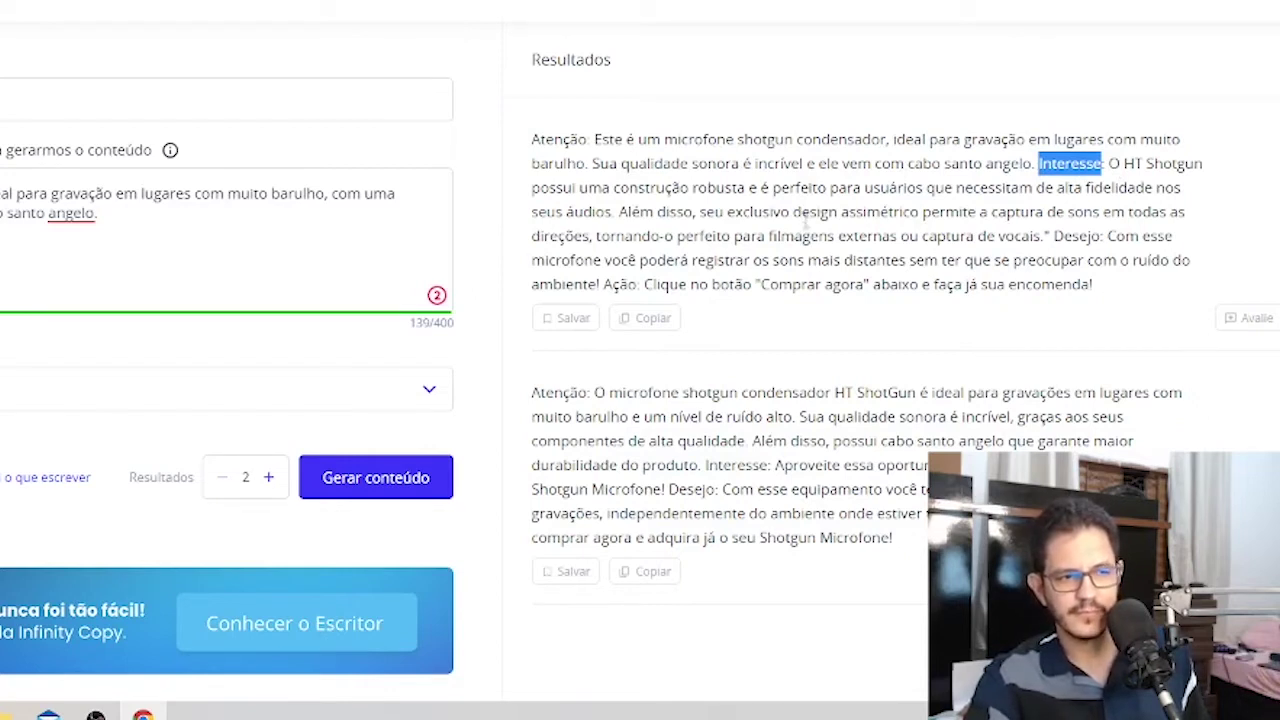
left_click_drag(1055, 236, 1099, 237)
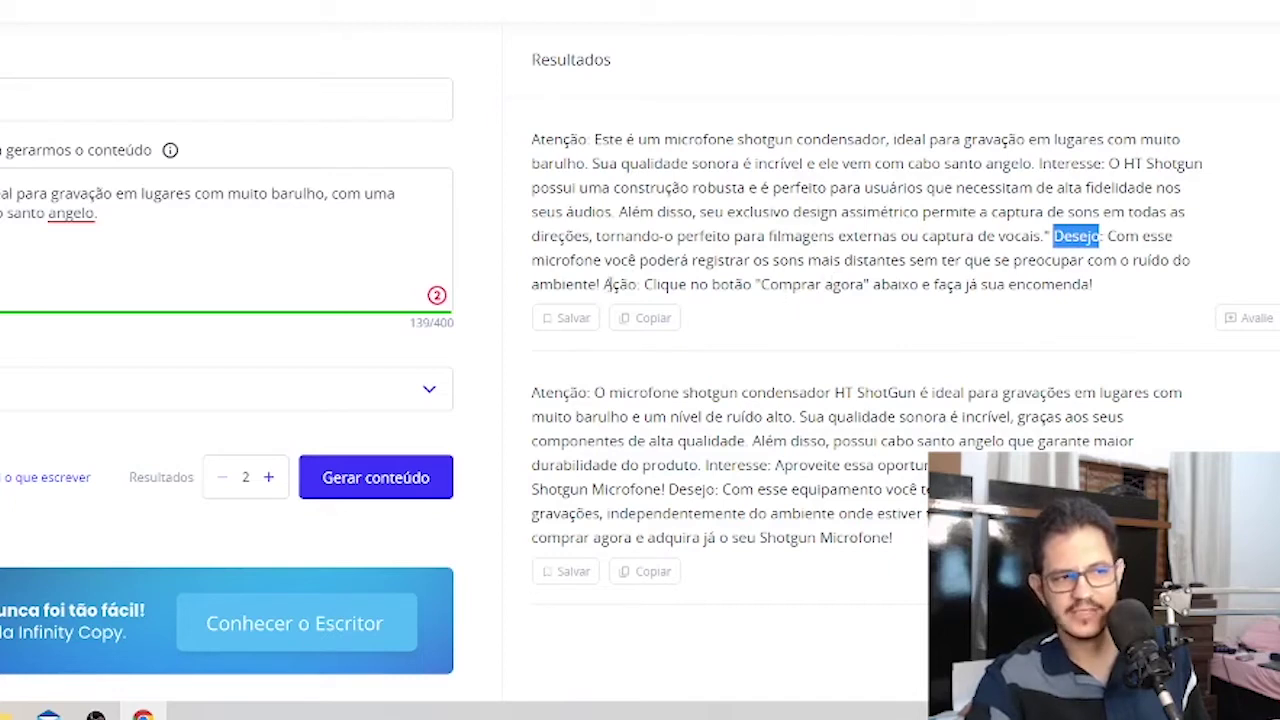
left_click_drag(601, 284, 637, 285)
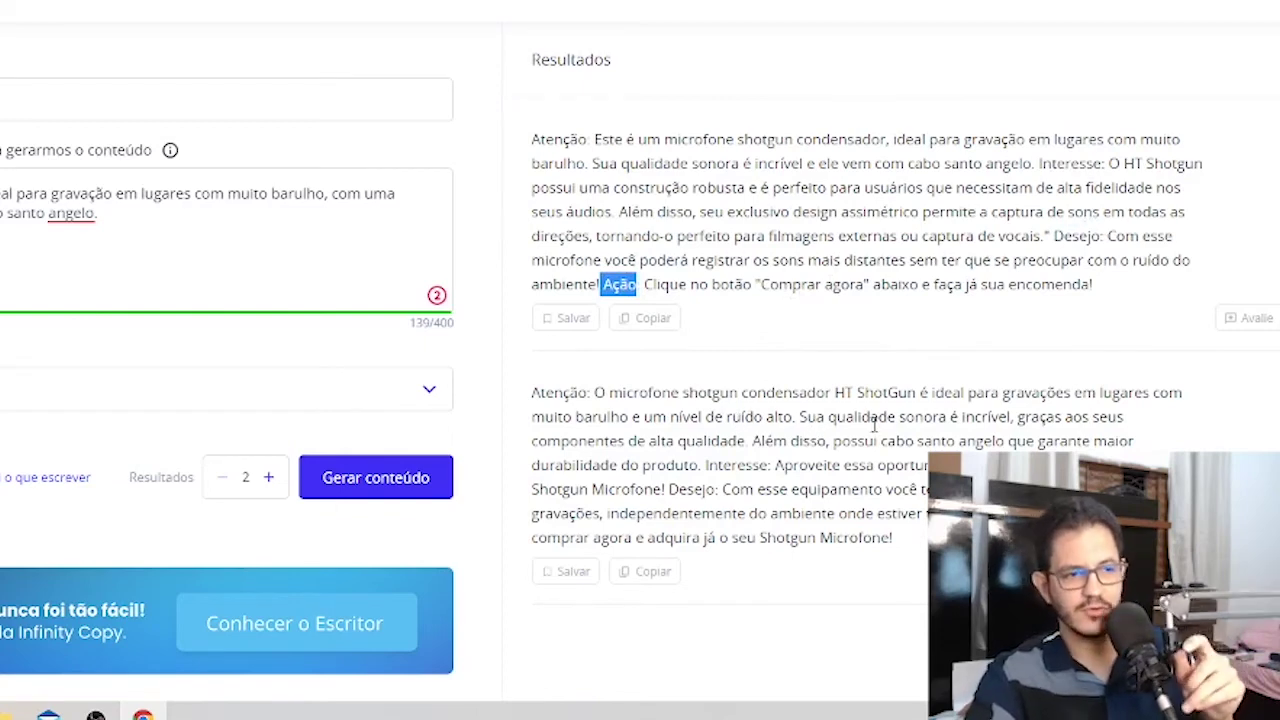
Step: Highlight the text up to the Atenção label of the second AIDA result, and clear the selection
left_click_drag(591, 392, 568, 414)
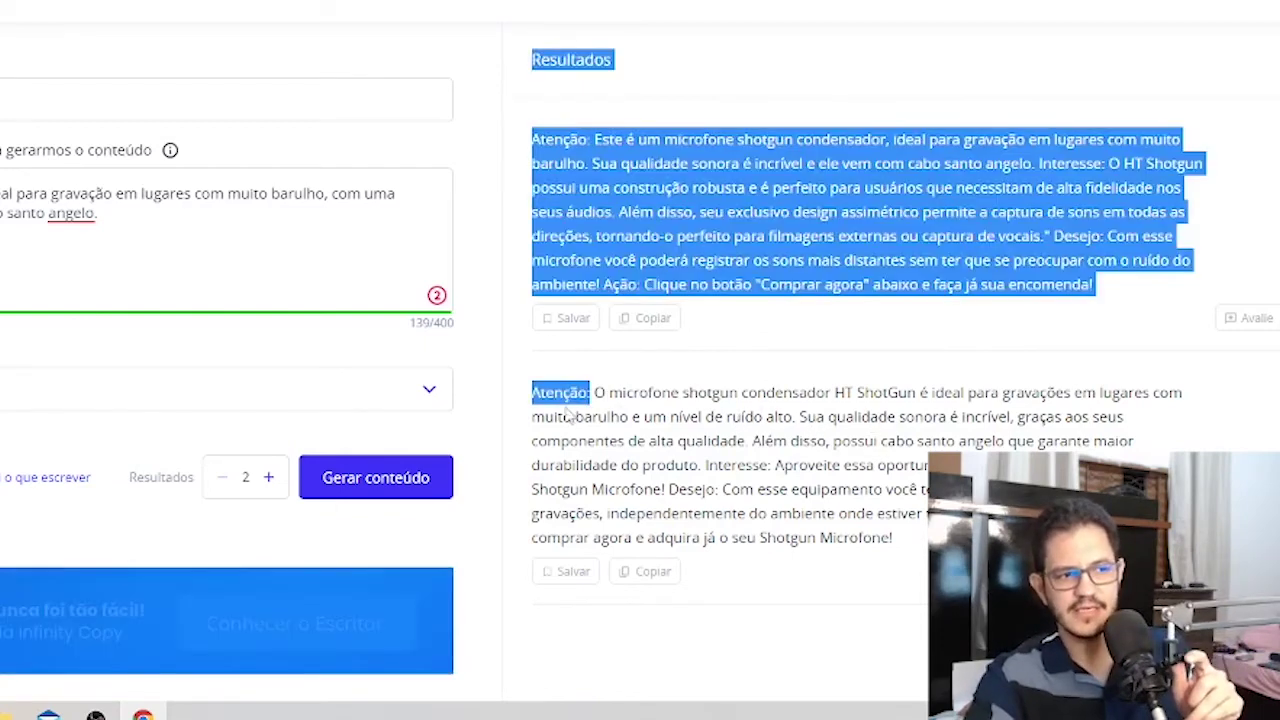
left_click(805, 437)
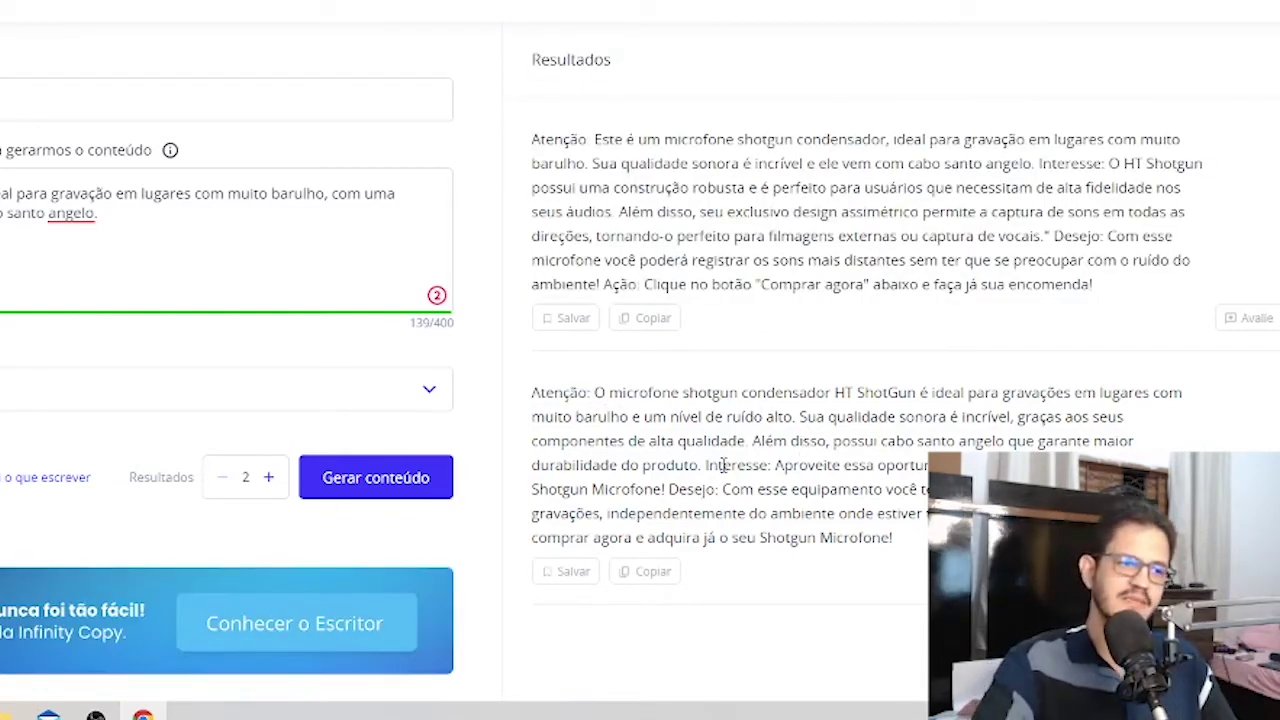
left_click_drag(591, 392, 545, 415)
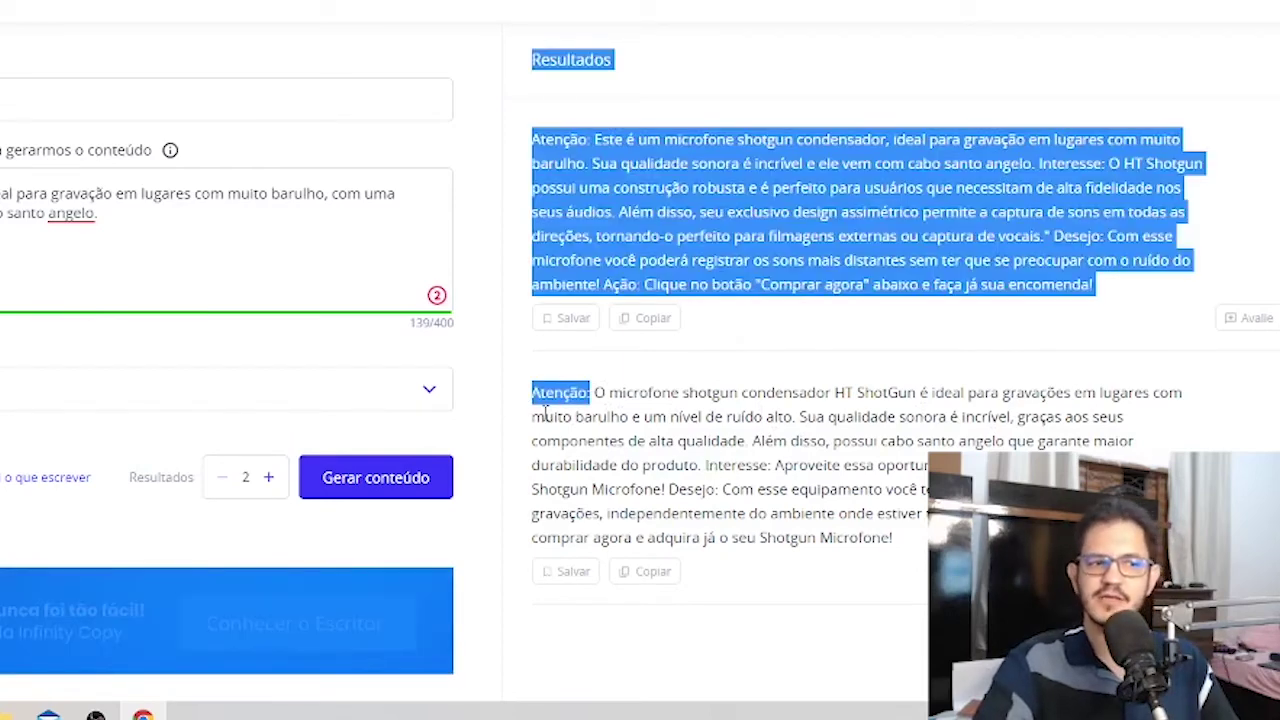
left_click(846, 463)
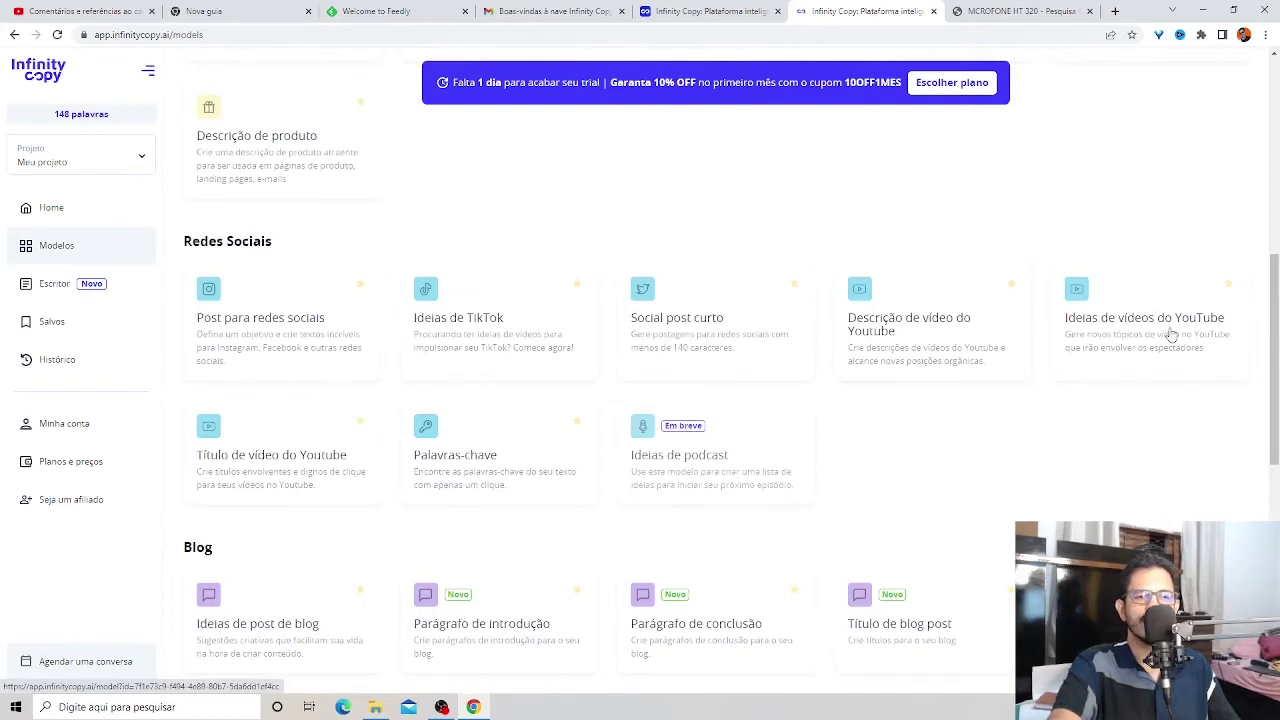
Step: Open the Ideias de vídeos do YouTube template and enter "O melhor gerencador de copy da internet" as the product name
left_click(1171, 334)
left_click(453, 281)
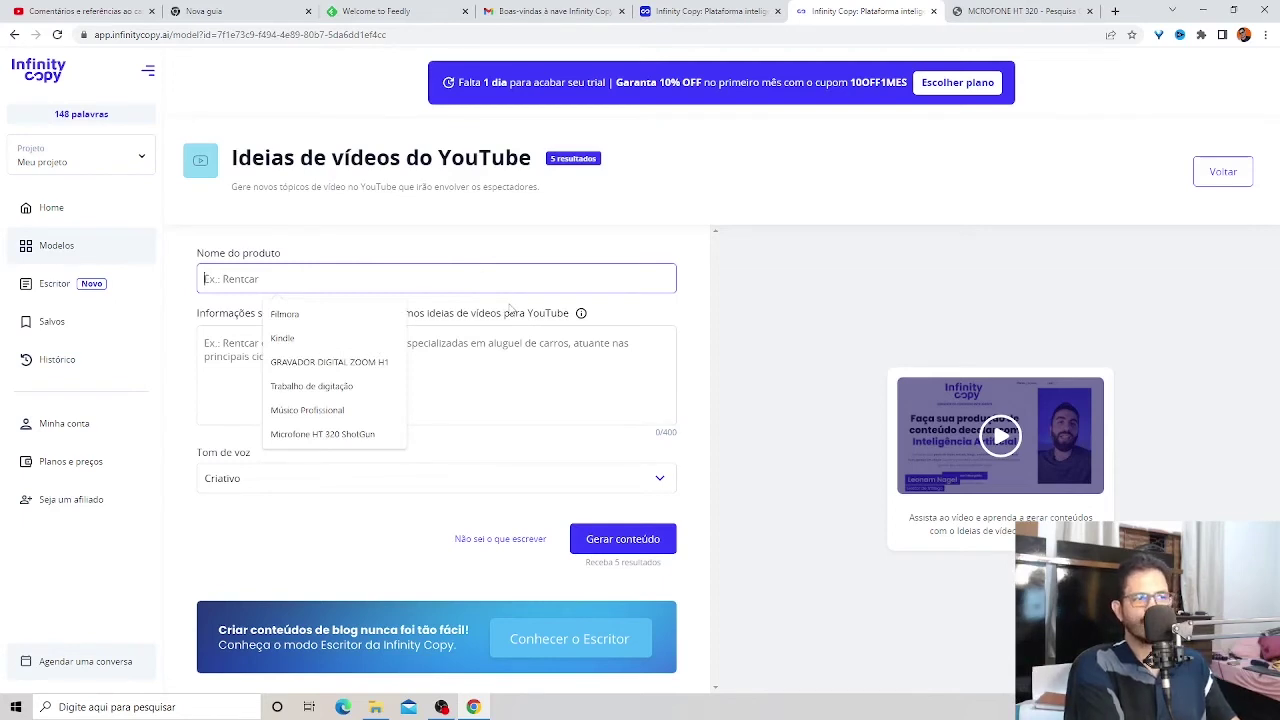
type("O m")
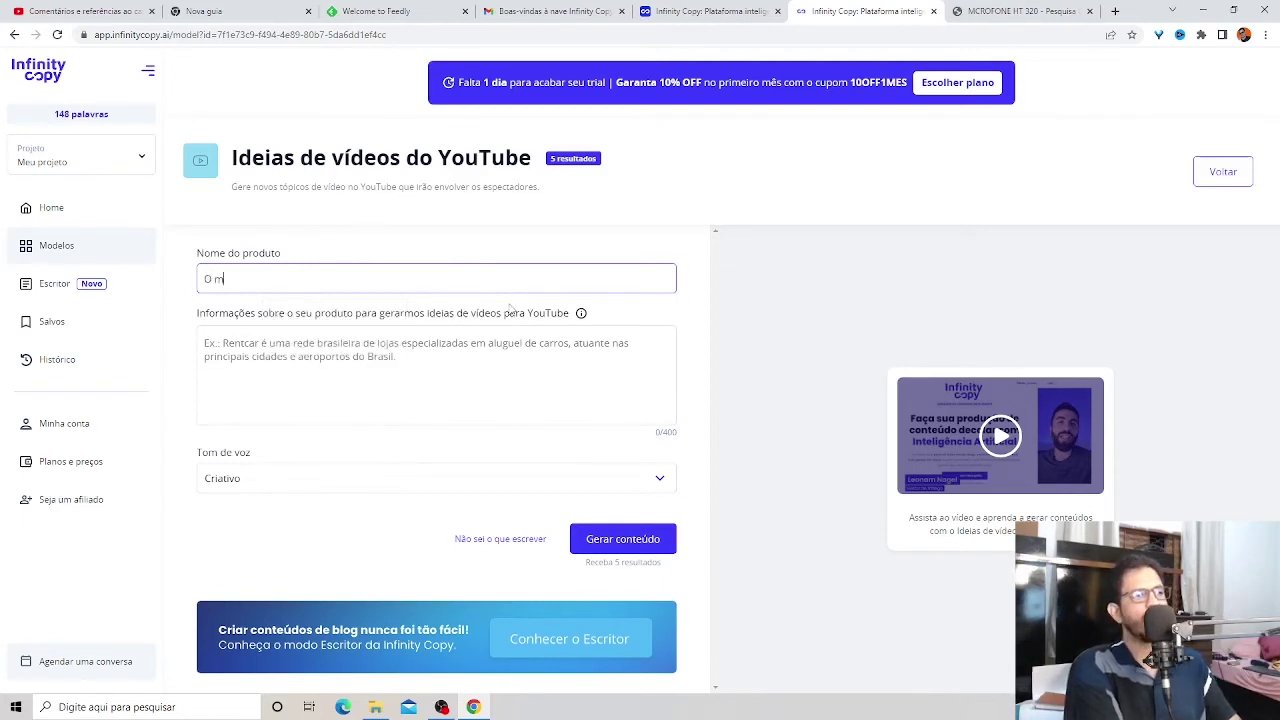
type("elhor geren")
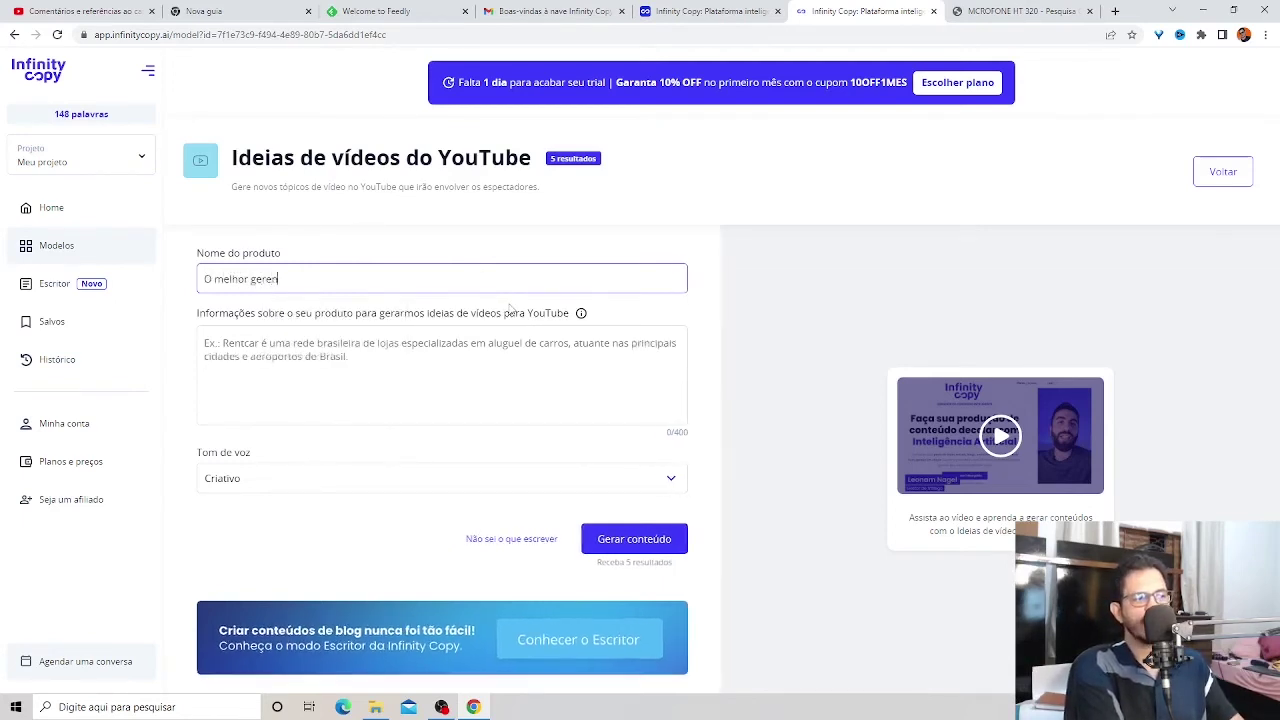
type("ciador de copy ")
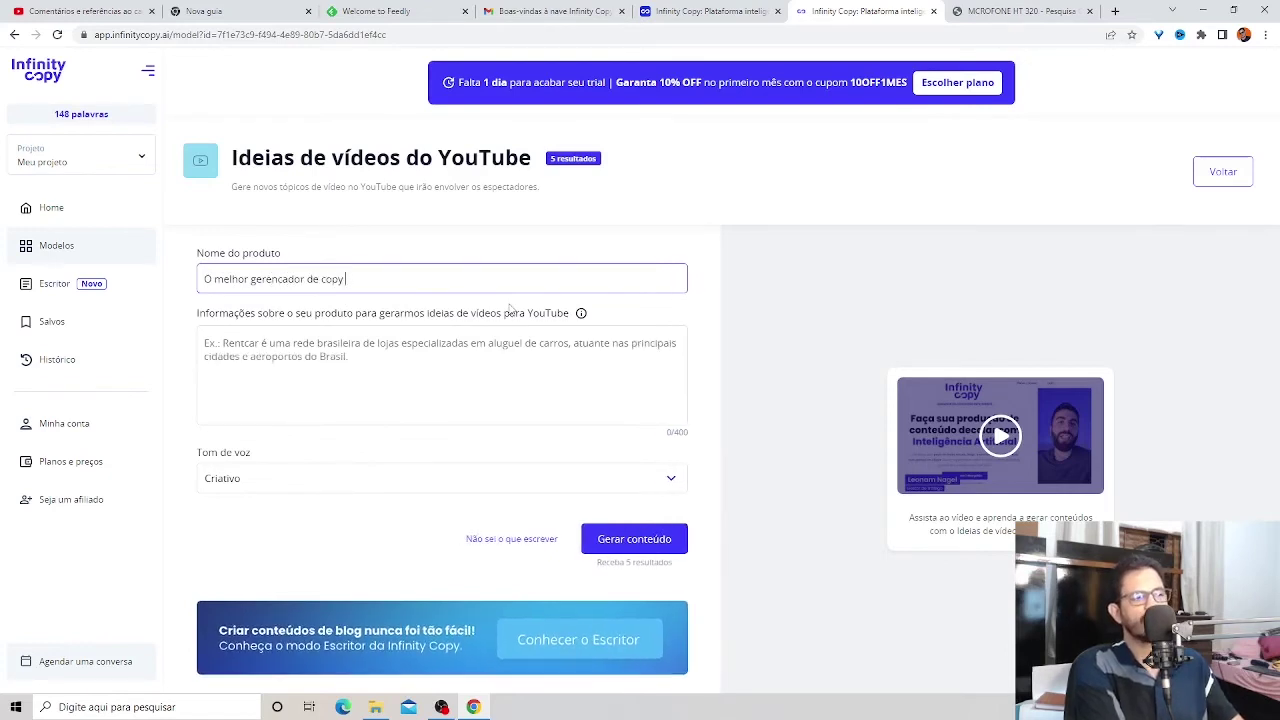
type("da internet")
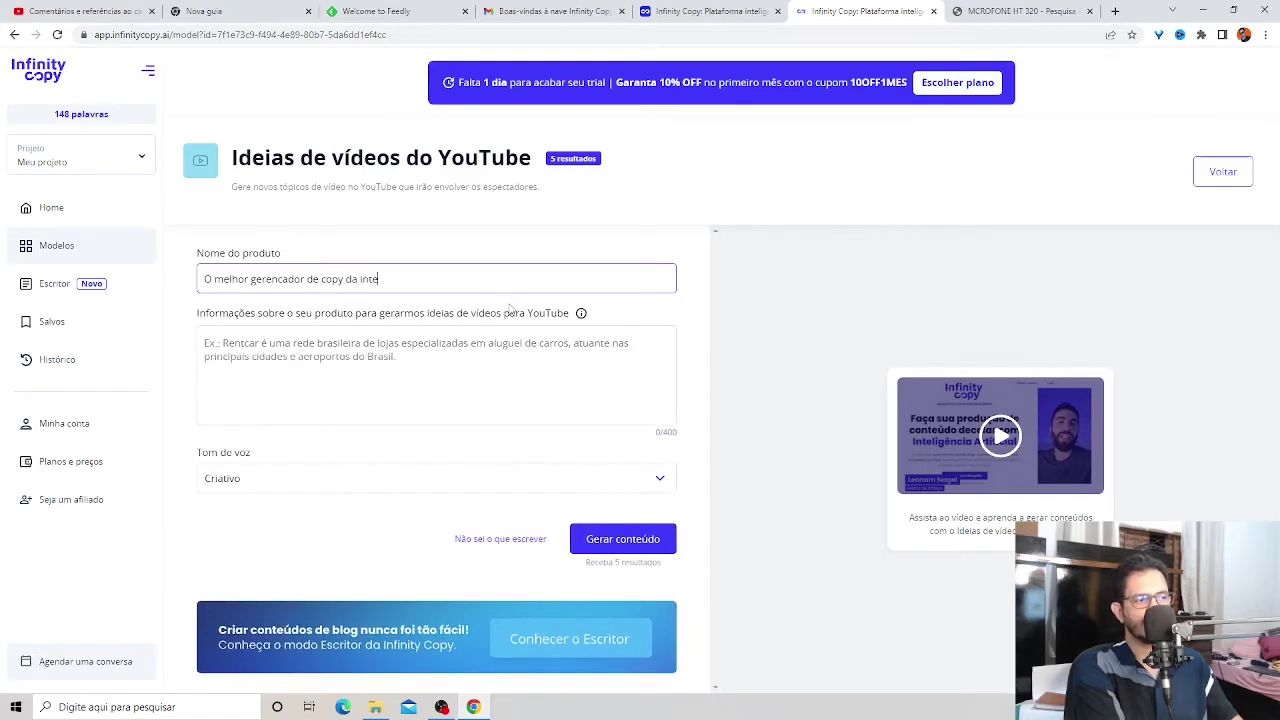
Step: Begin the product description with "Criar um copy nem sempre é fácil e mutas vezes ocupa bastante tempo para fazer uma boa copy,"
left_click(518, 374)
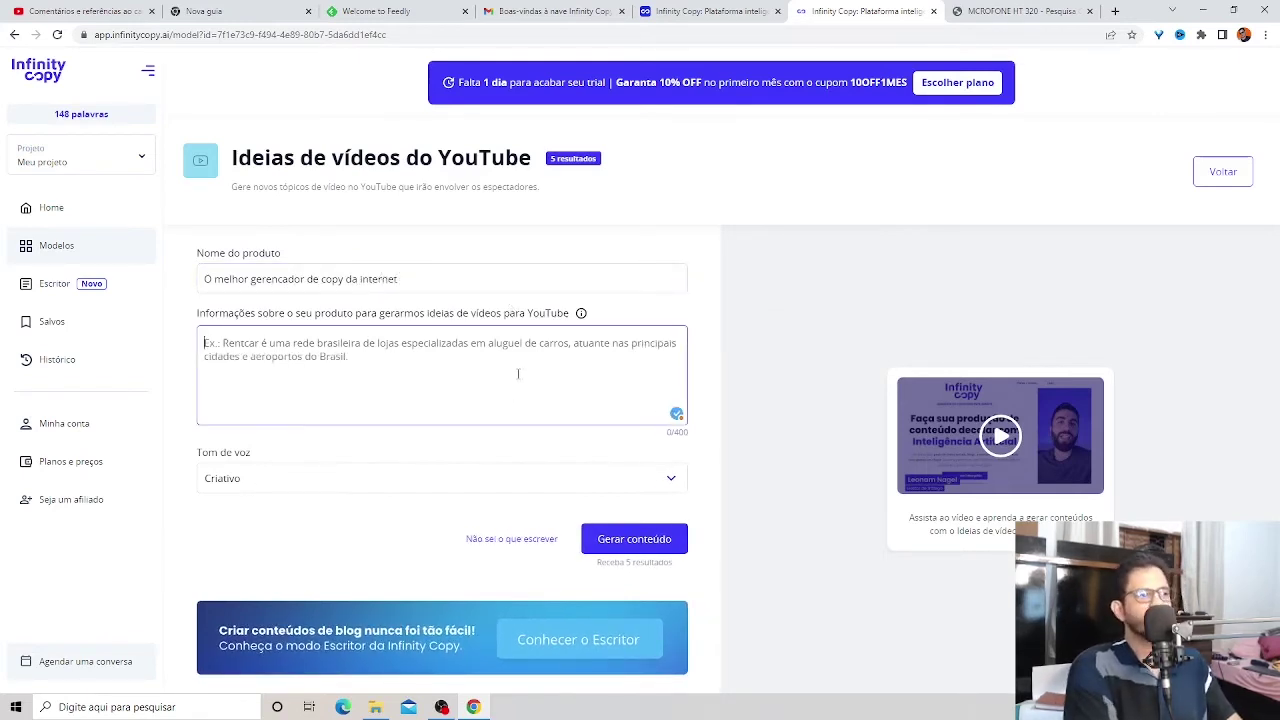
type("Criar um cop")
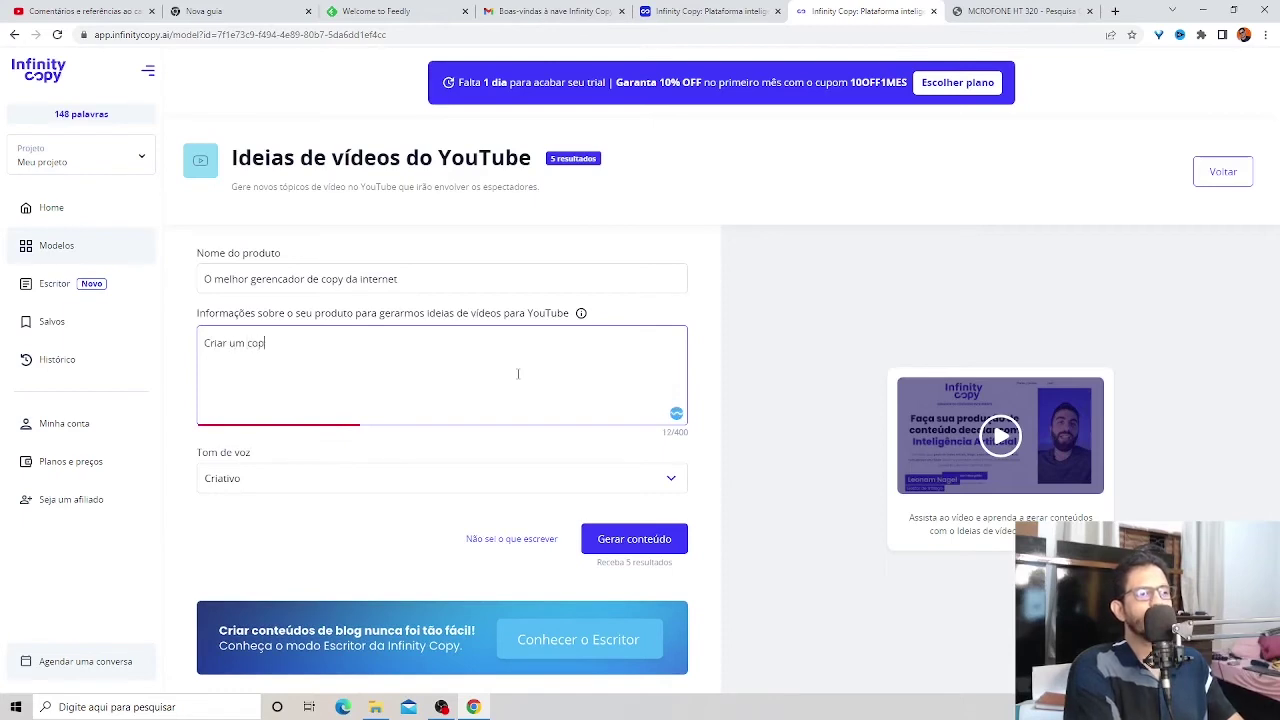
type("y nem sempre")
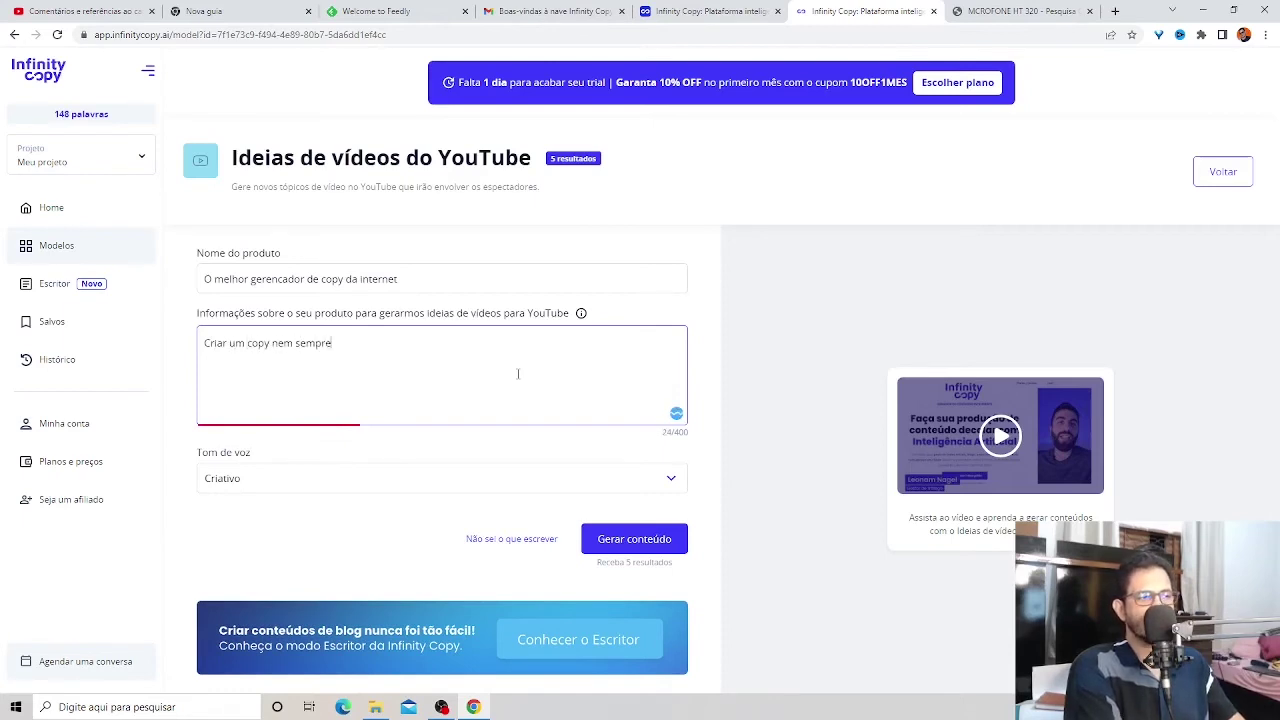
type(" é fácil e")
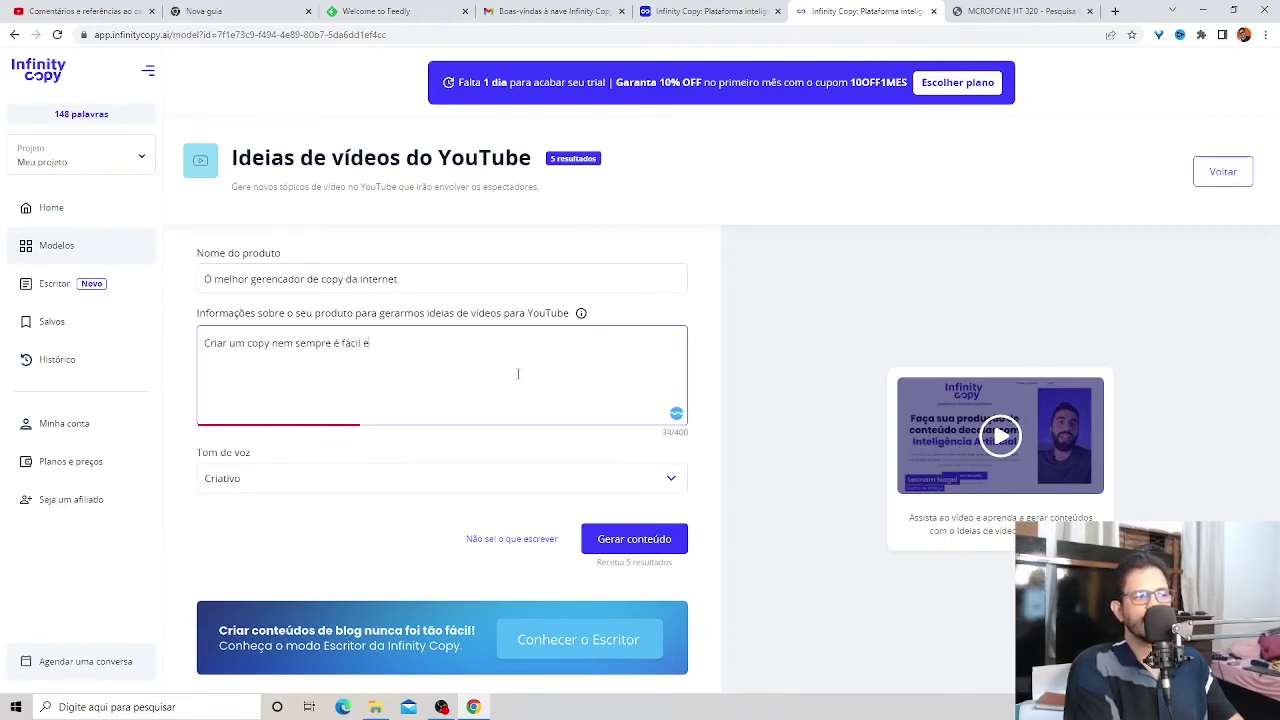
type(" mutas vezes")
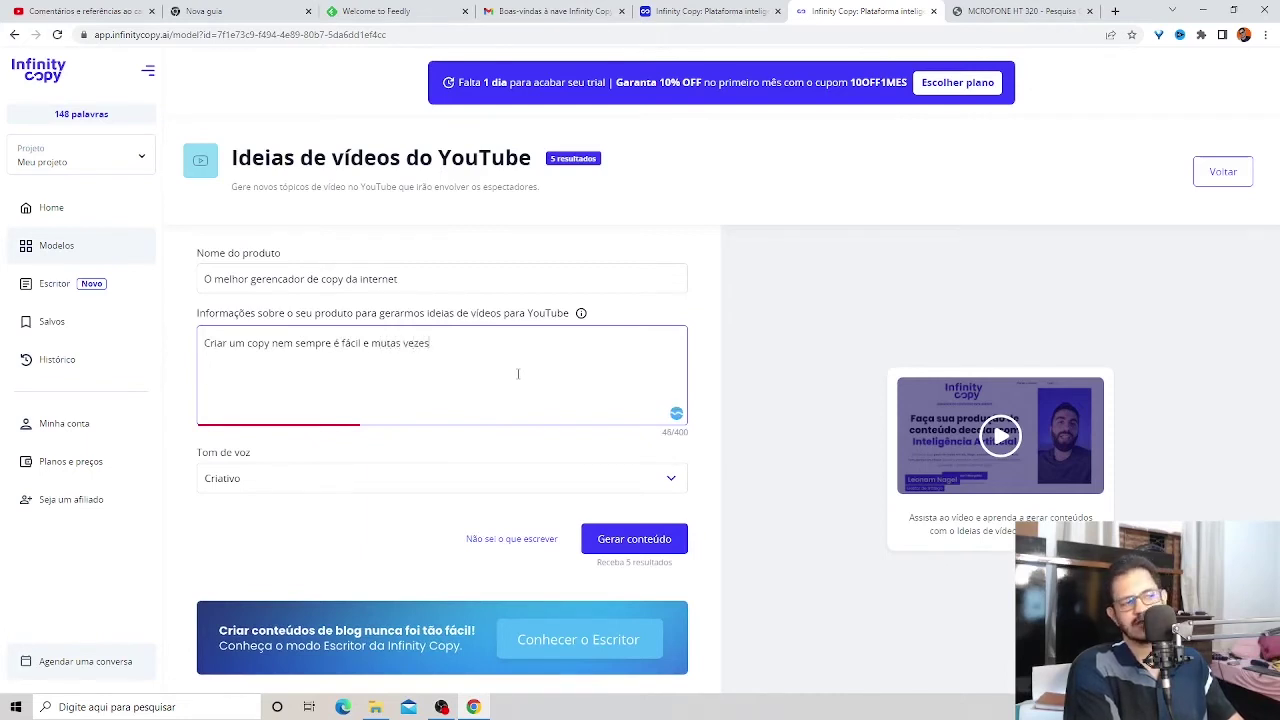
type(" ocup")
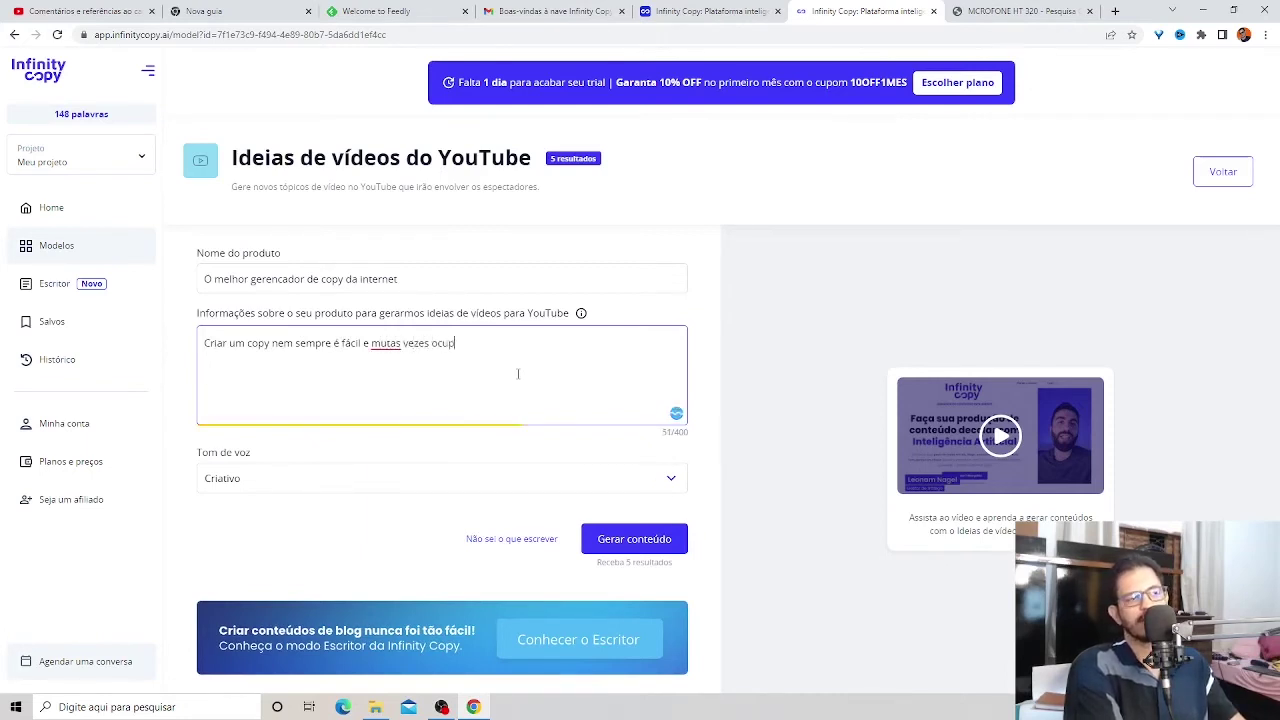
type("a bastante t")
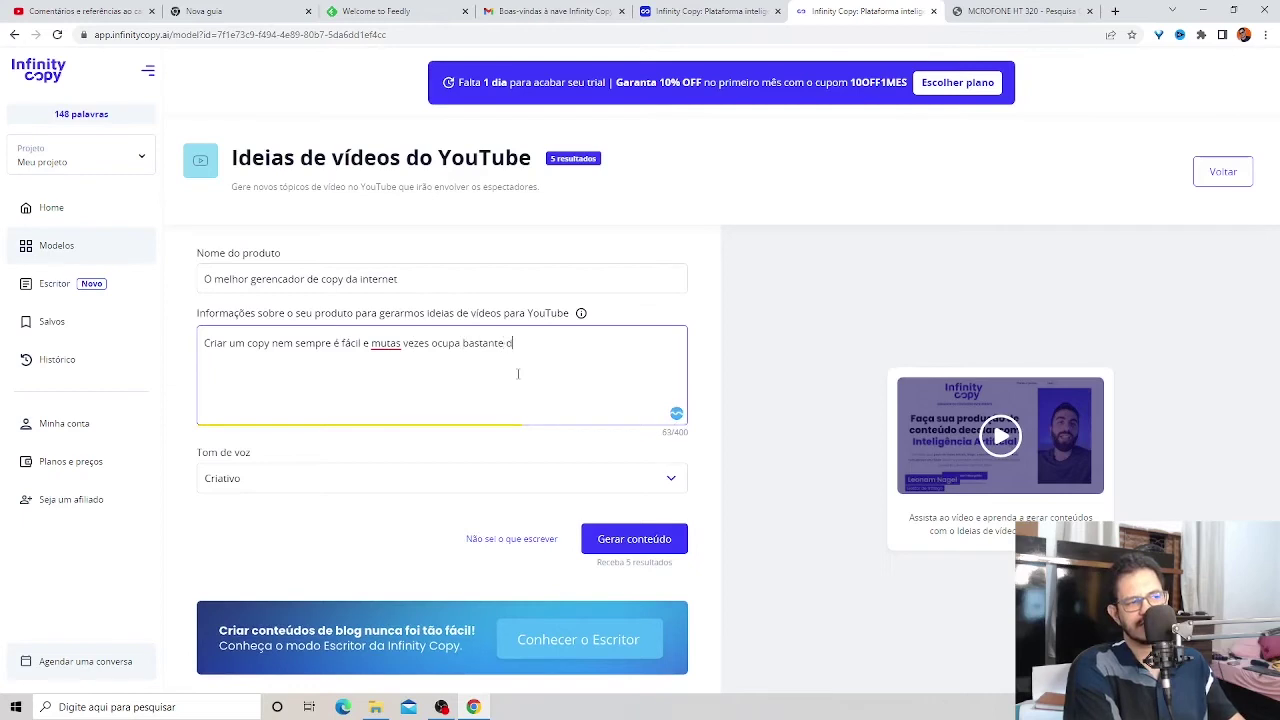
type("empo para")
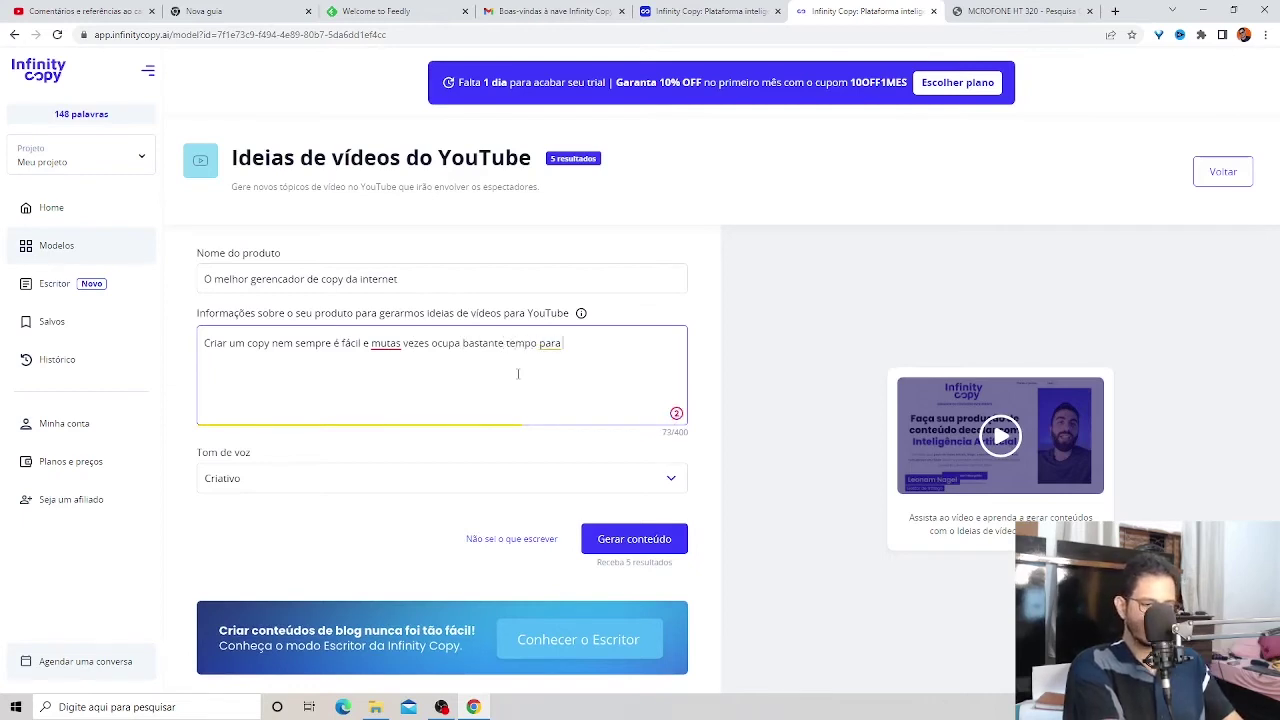
type(" fazer um")
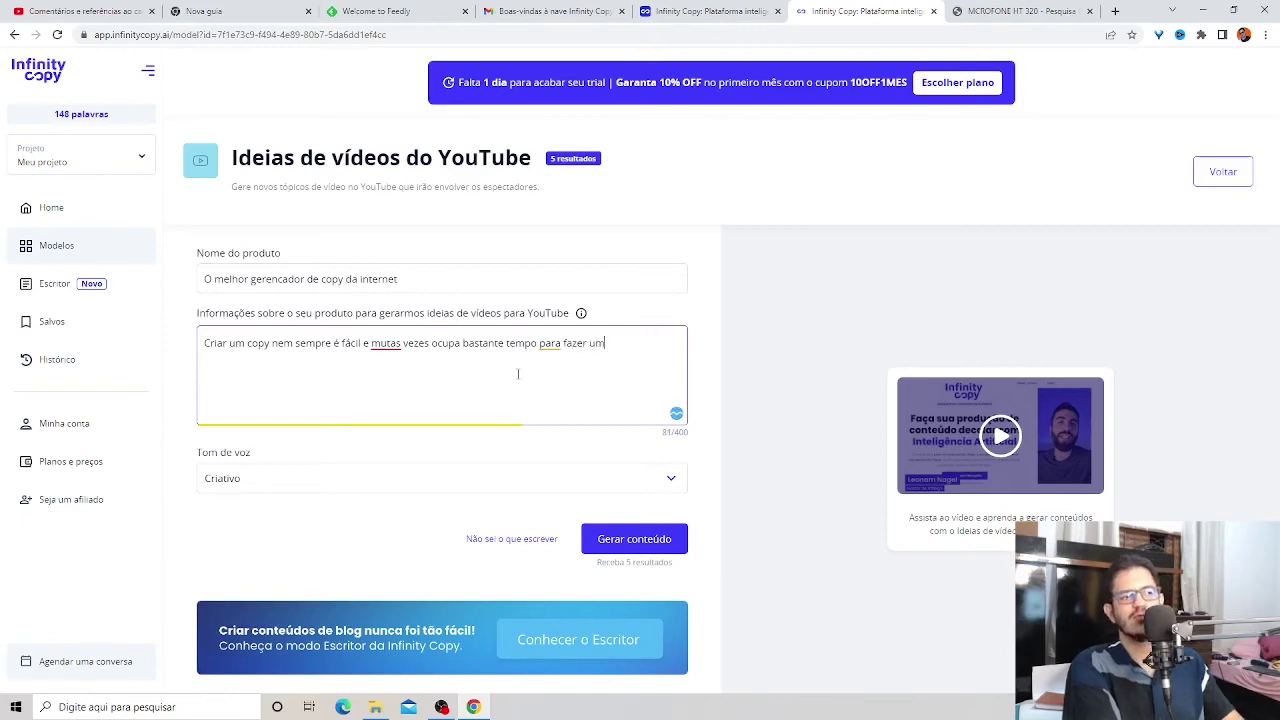
type("a boa cop")
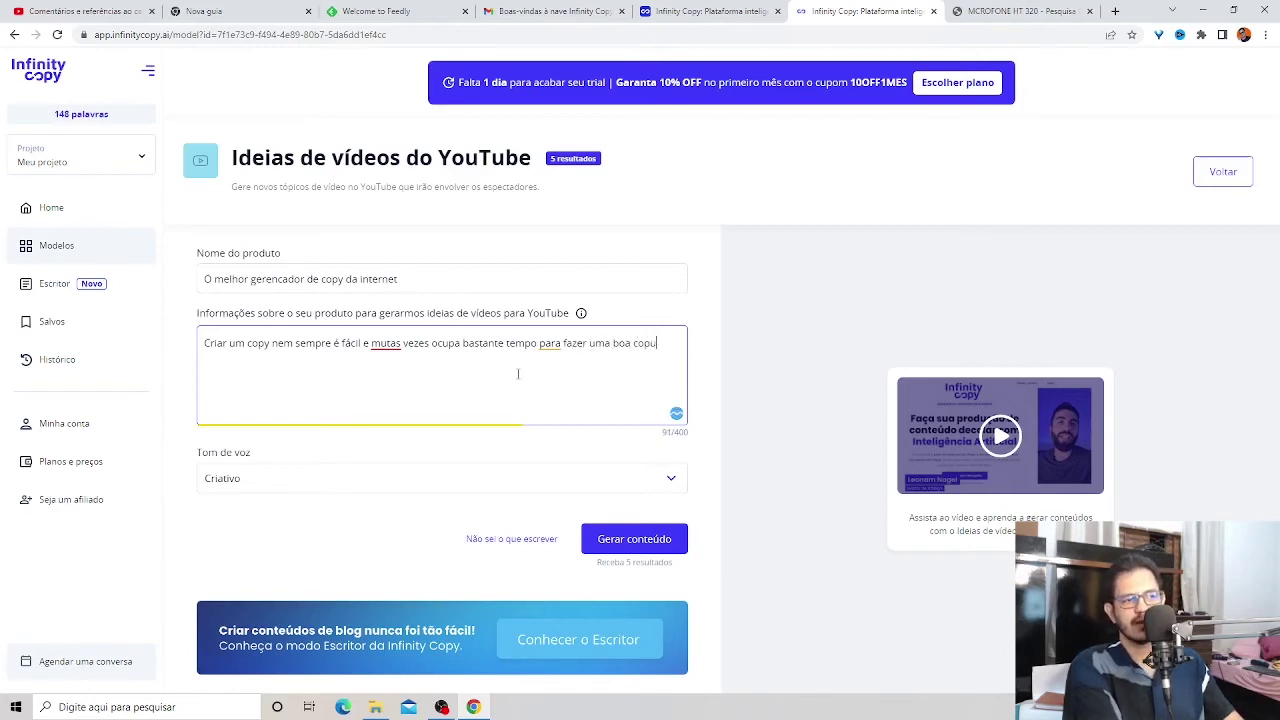
type("y, e")
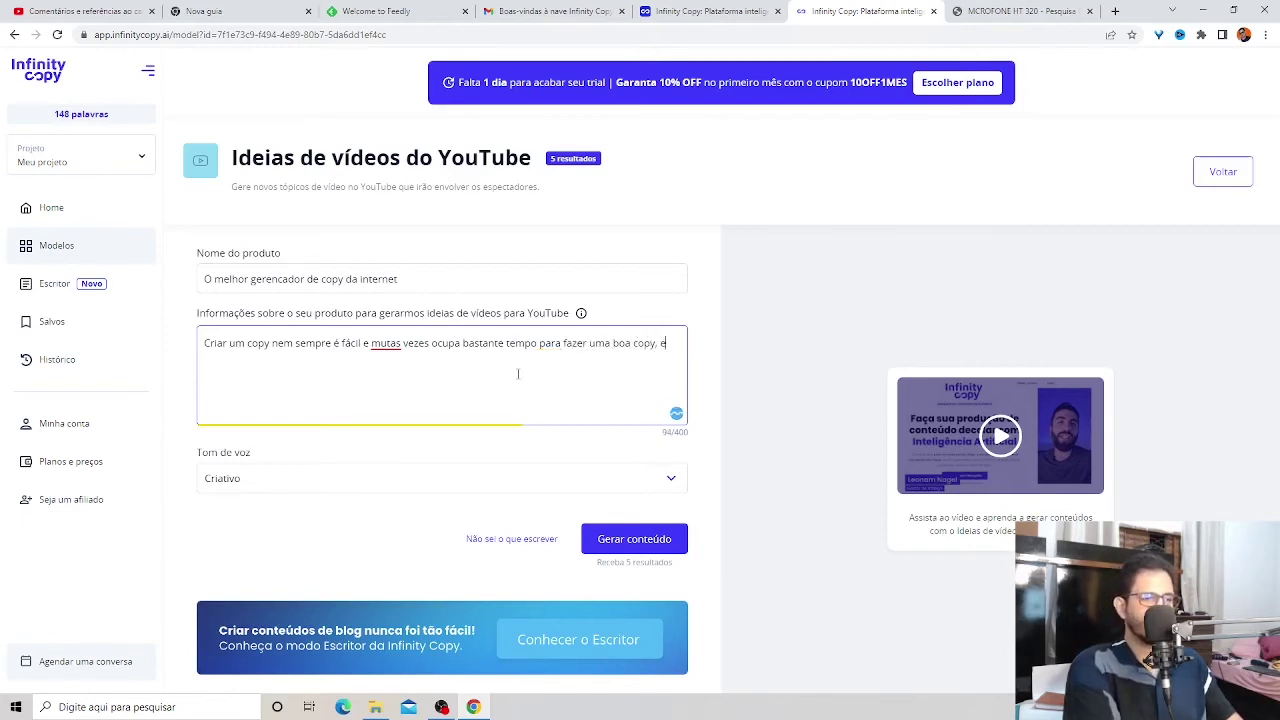
Step: Complete the product description with "em alguns casos gerenciar uma copy automática pode ser uma boa."
type("m alguns")
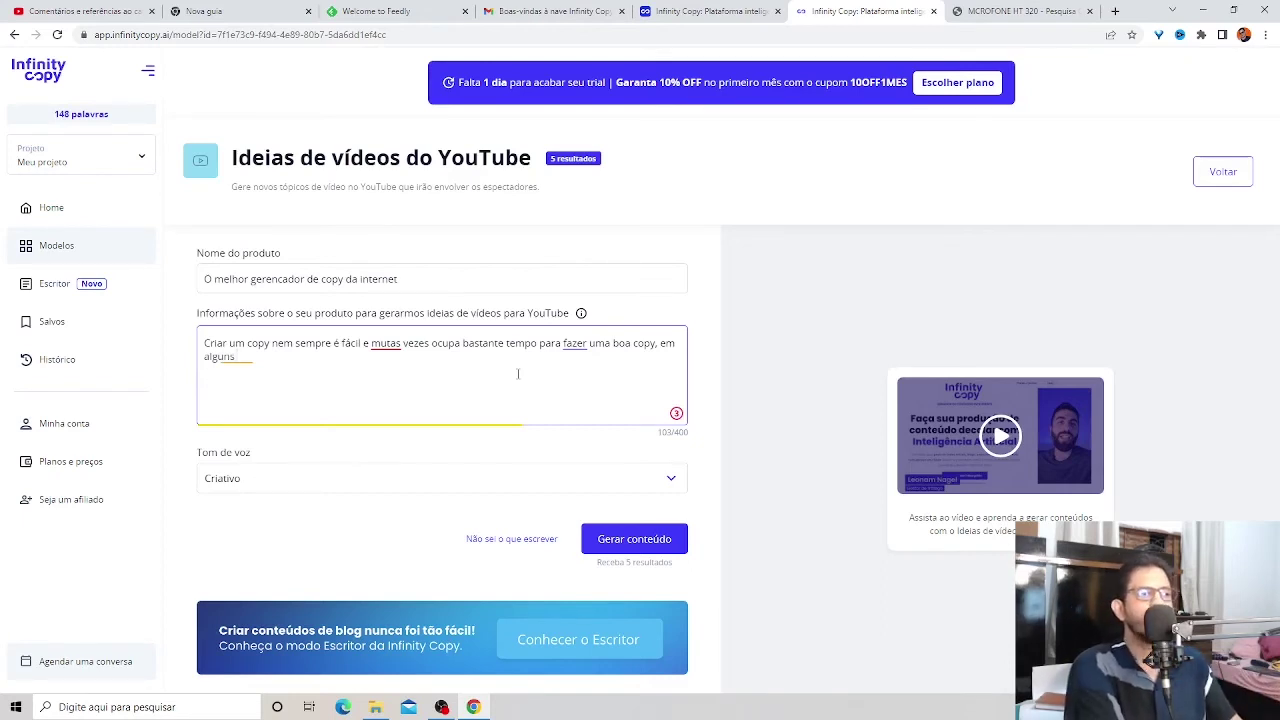
type("casos ")
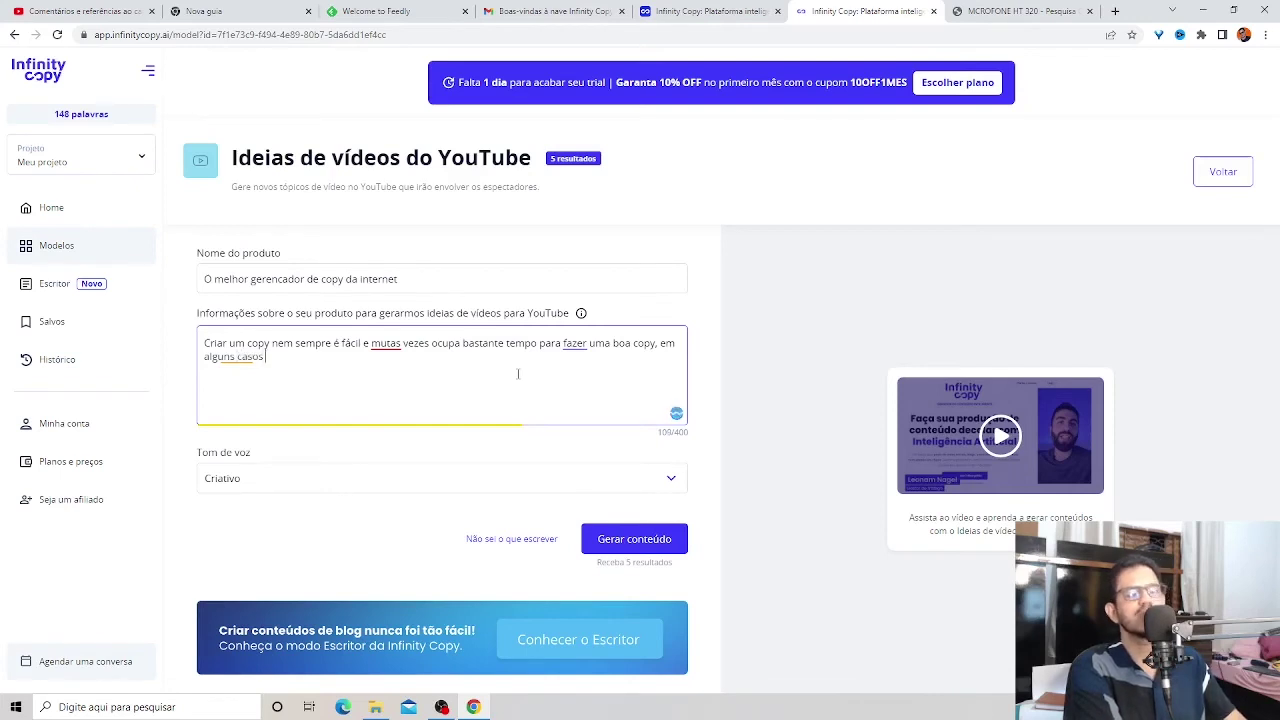
type("gere")
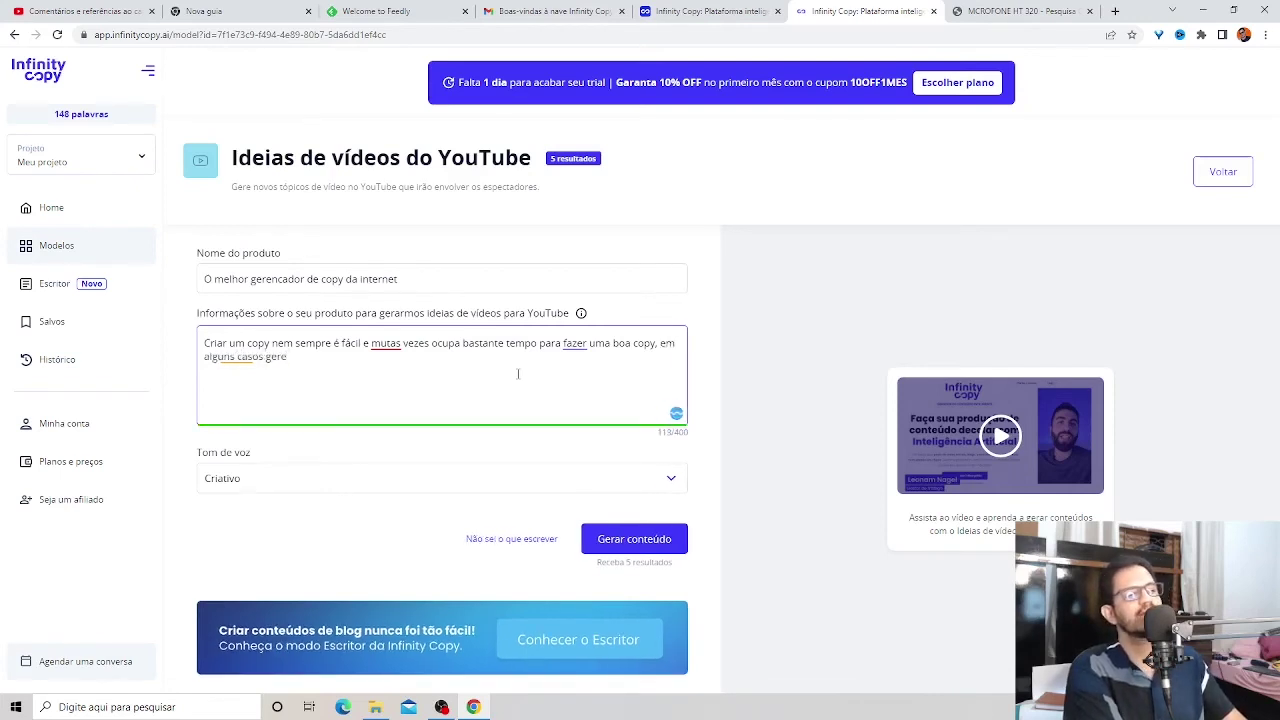
type("nciar uma ")
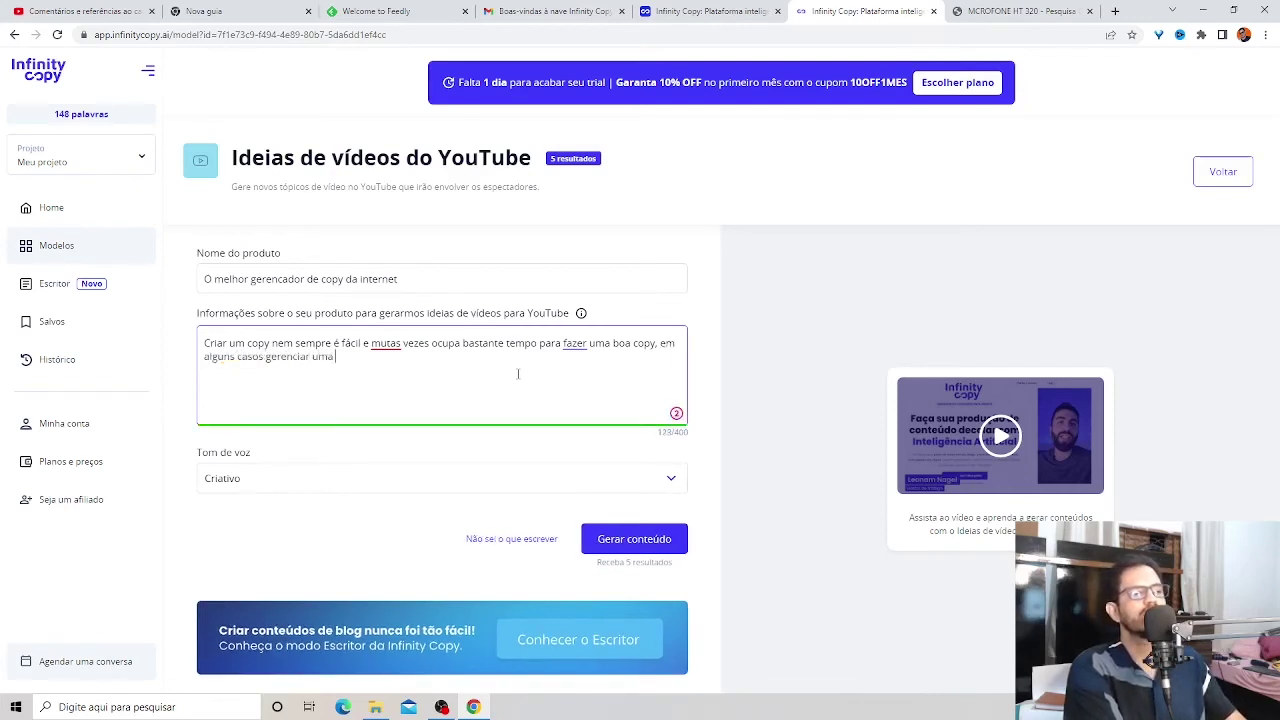
type("copy")
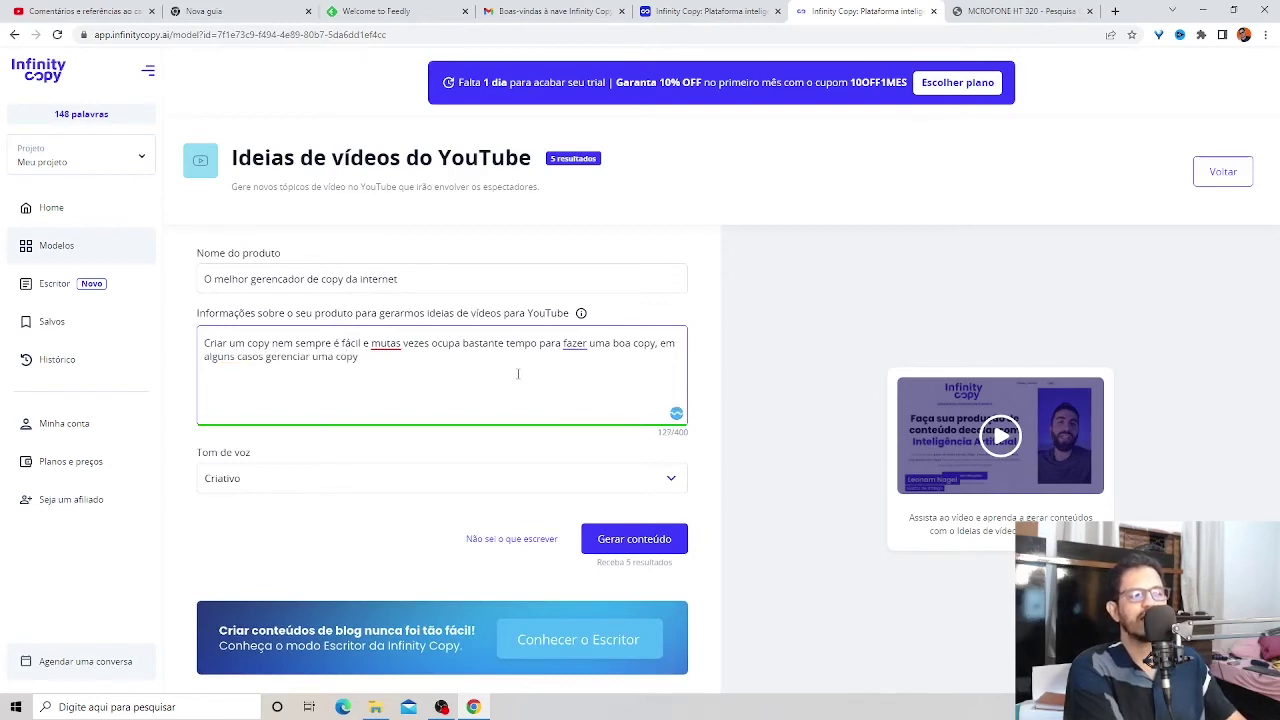
type("u  automa")
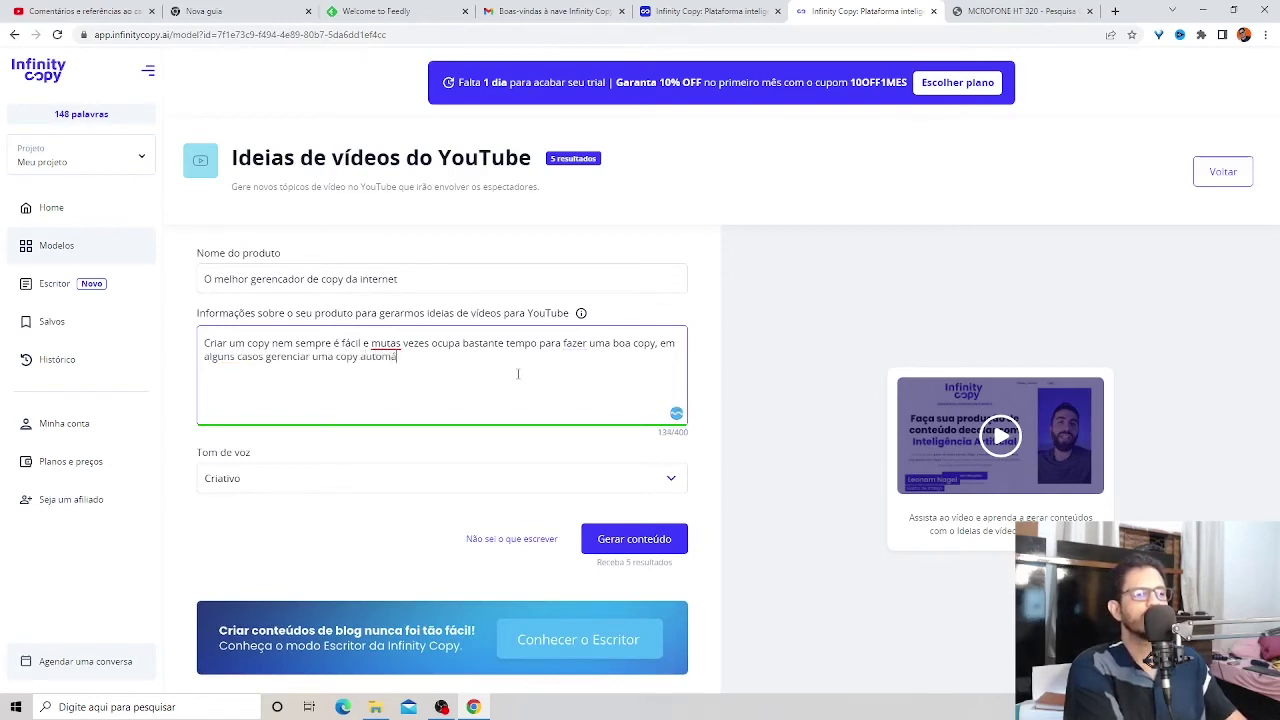
key("BackSpace")
type("át")
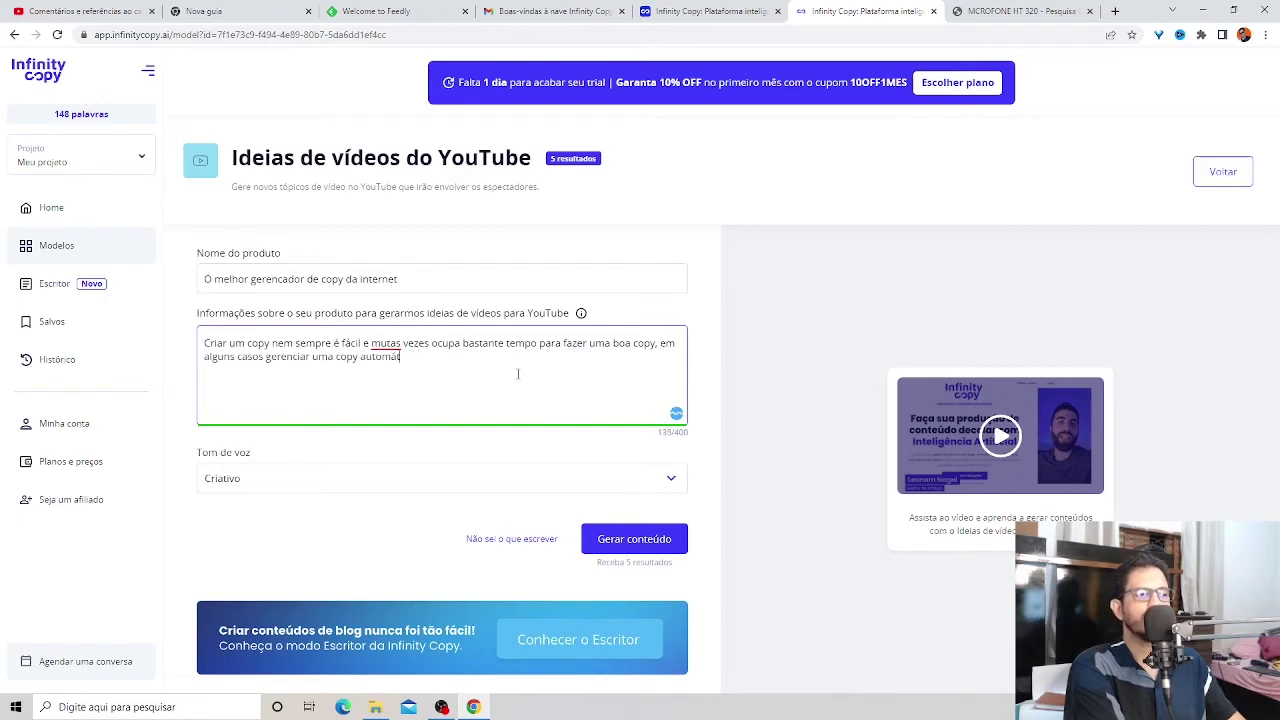
type("ica pode ser ")
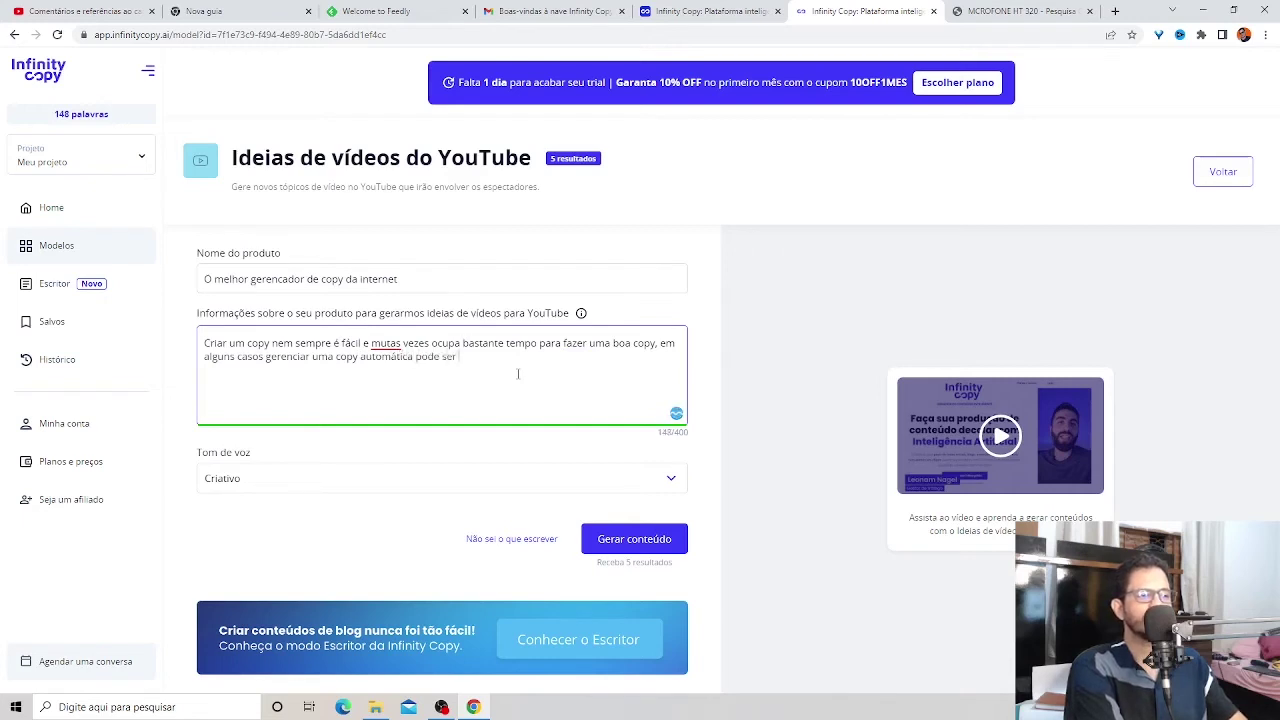
type("uma boa.")
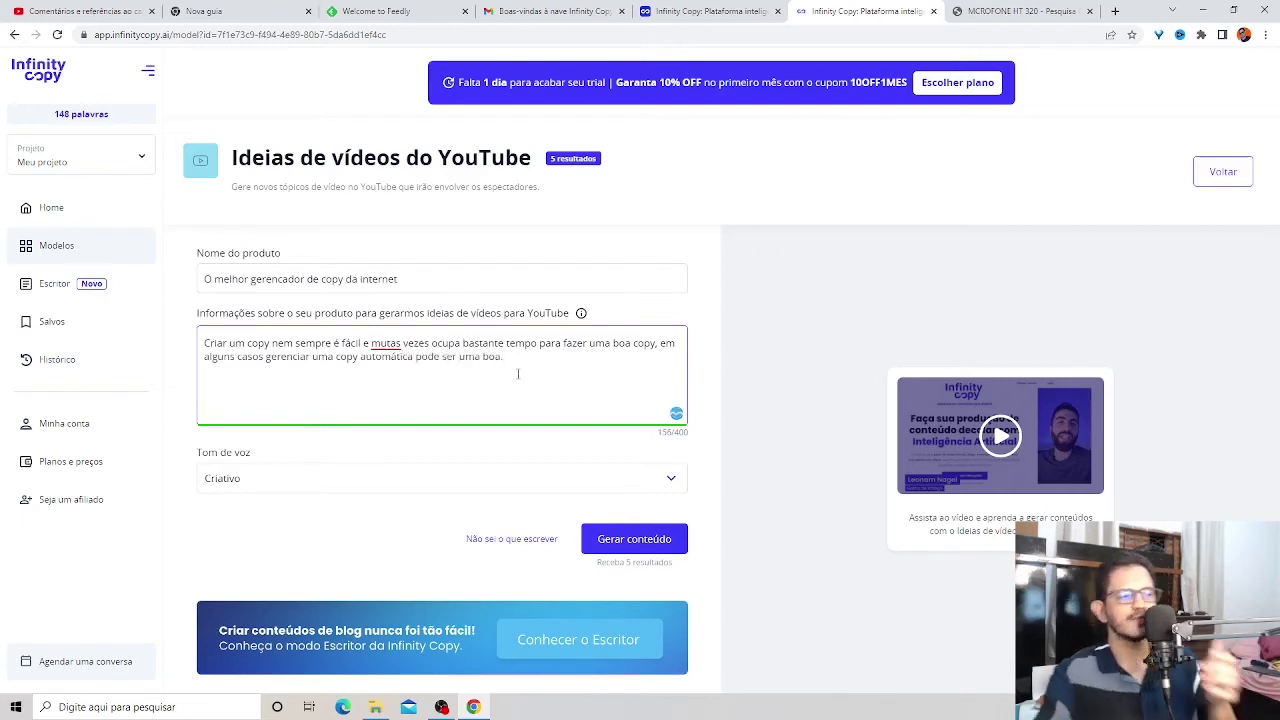
Step: Keep the tone of voice as Criativo and generate the YouTube video ideas for the copy manager
left_click(500, 484)
left_click(744, 465)
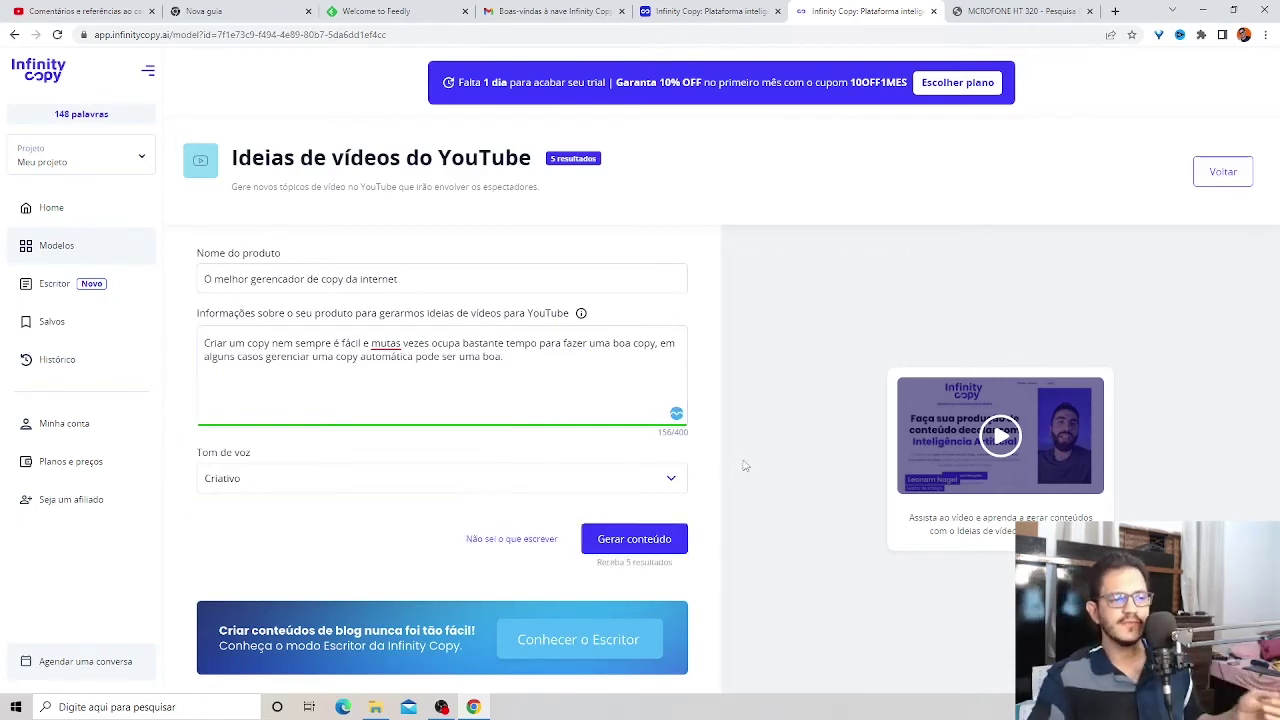
left_click(663, 544)
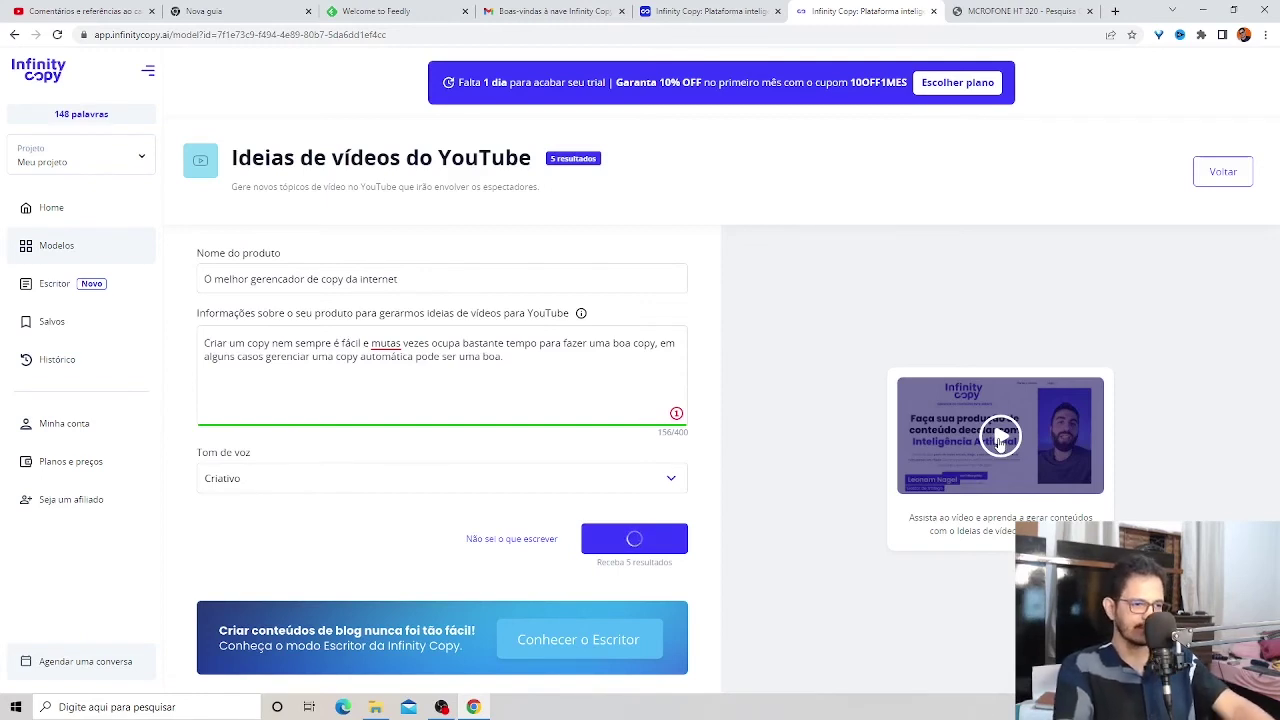
Step: Correct the misspelled word "mutas" to "muitas" in the product description
left_click(388, 343)
type("i")
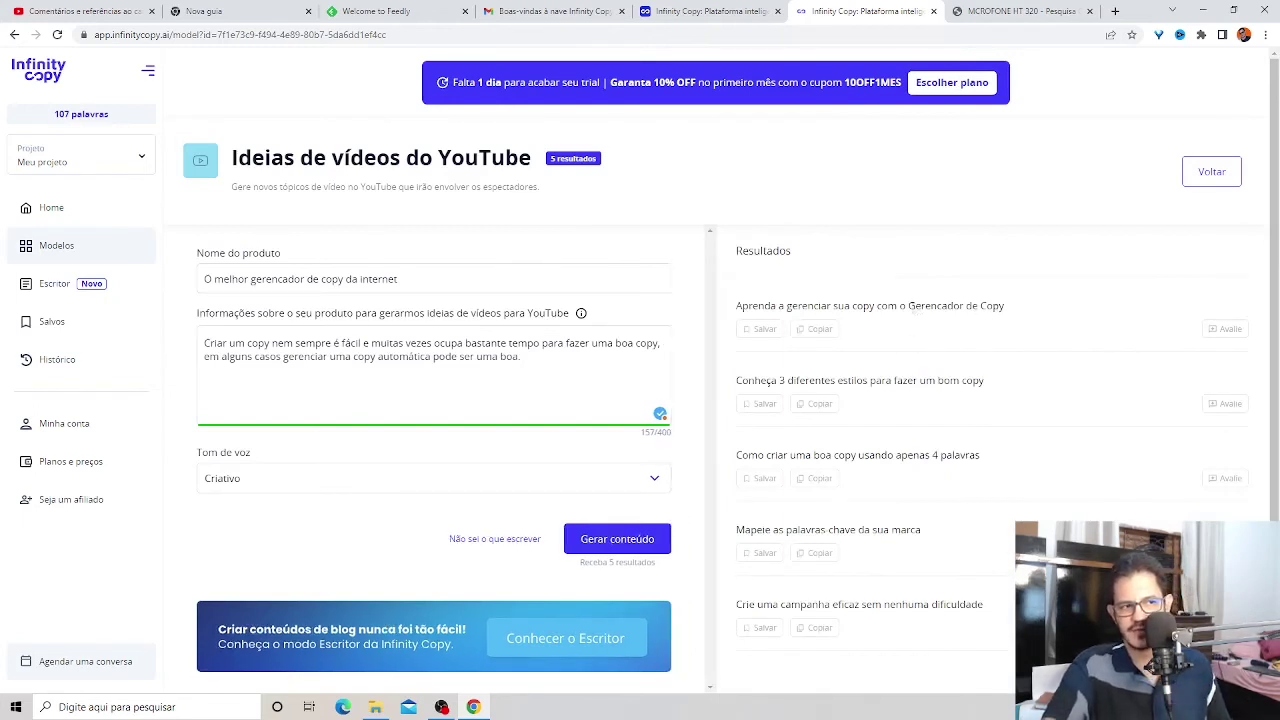
Step: Review the generated YouTube video ideas for the copy manager, highlighting the closing words of the first three titles
left_click_drag(909, 306, 1016, 309)
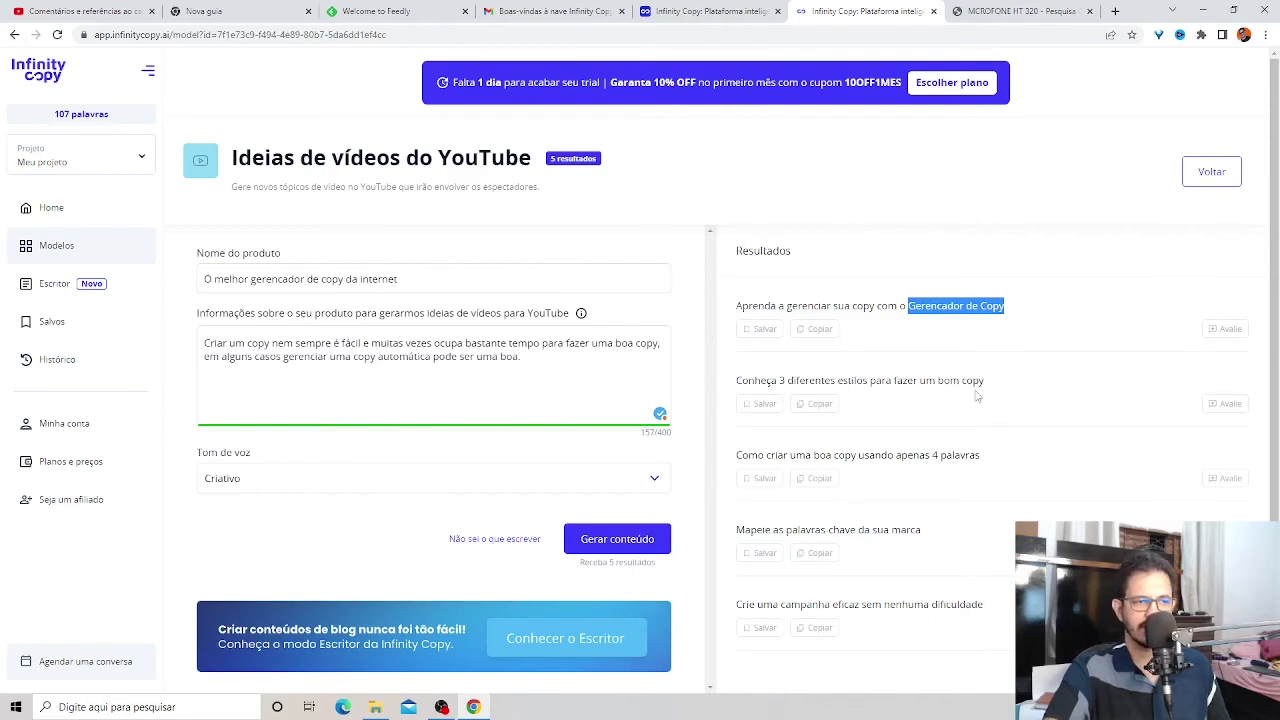
left_click_drag(997, 388, 893, 385)
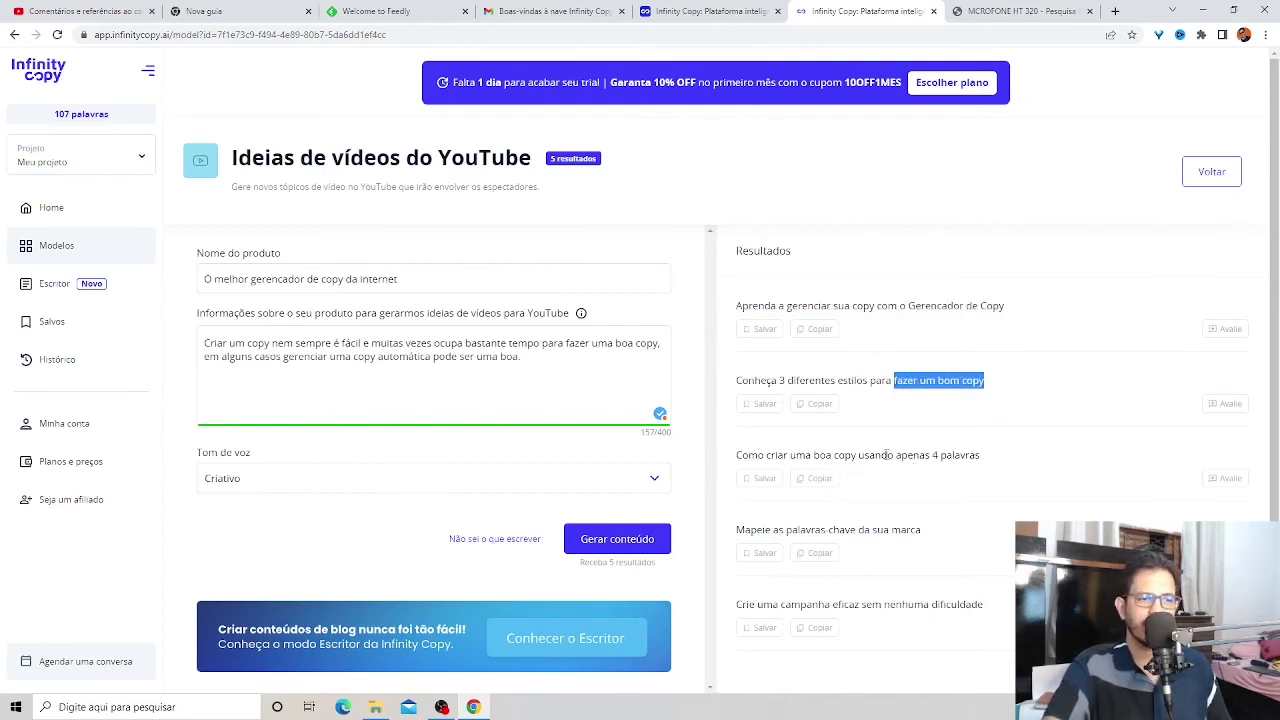
left_click_drag(913, 456, 978, 457)
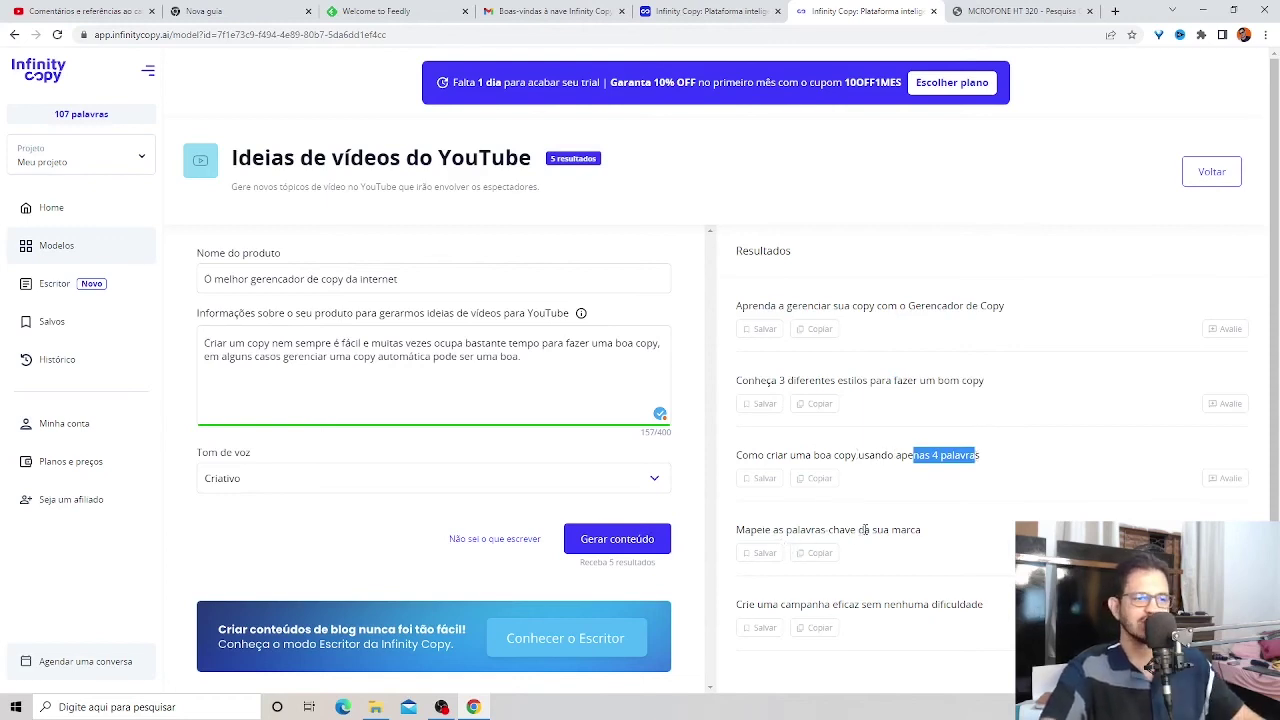
scroll(968, 541, "down", 1)
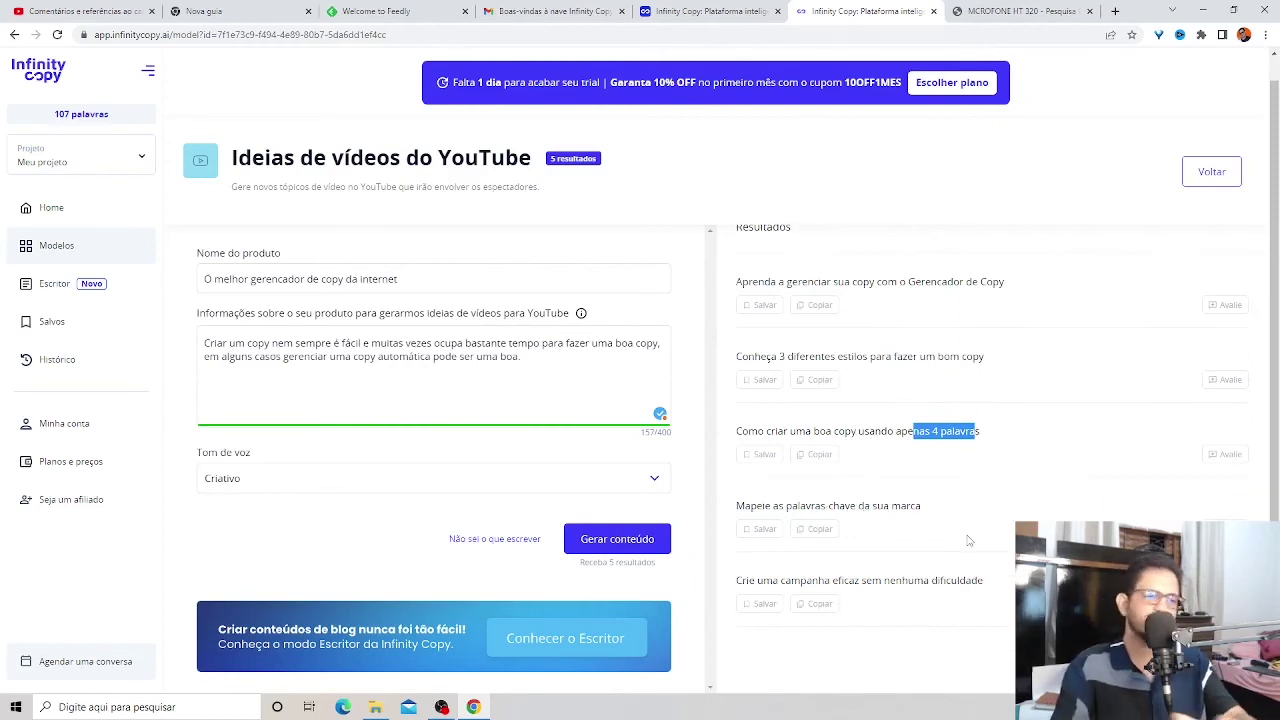
scroll(968, 541, "up", 1)
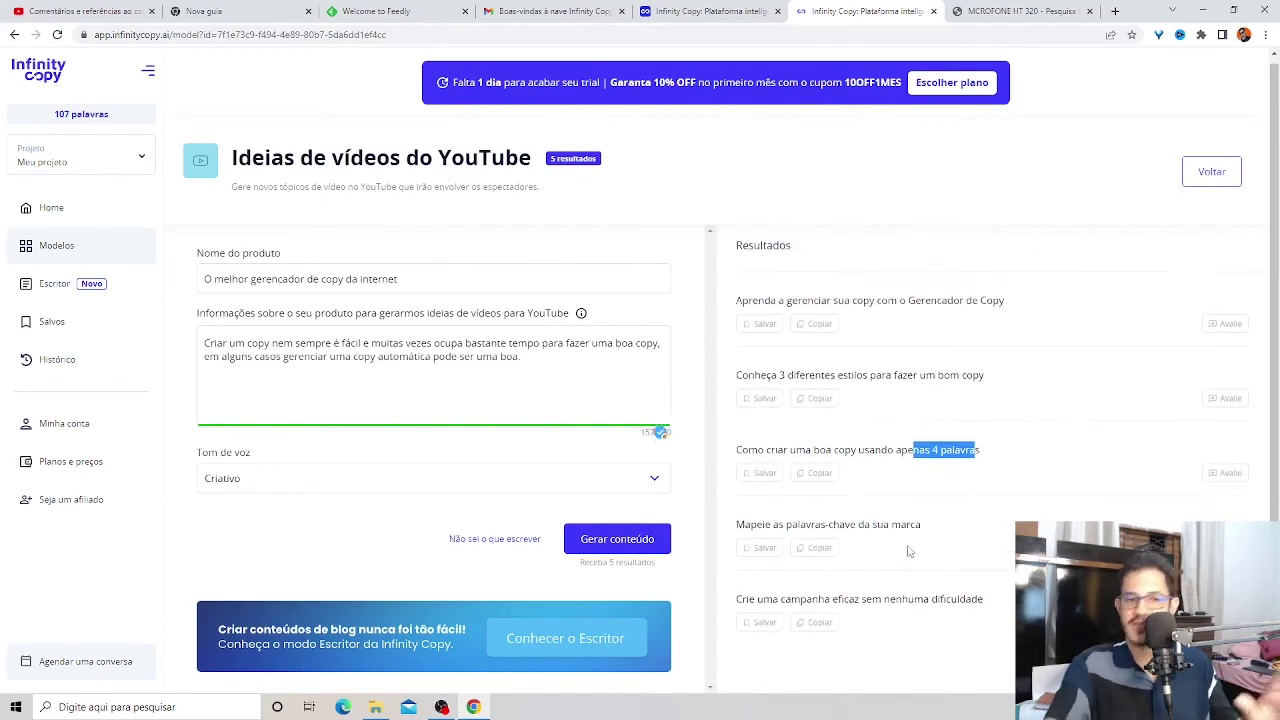